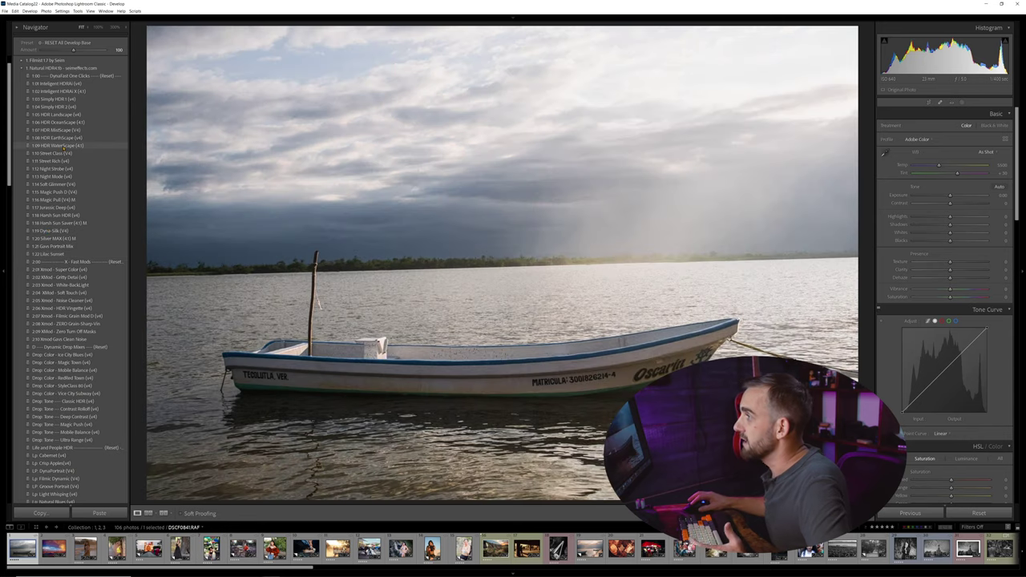
# Apply the 1.09 HDR WaterScape preset to the boat photo and rotate the crop slightly to level the horizon.
pyautogui.click(63, 146)
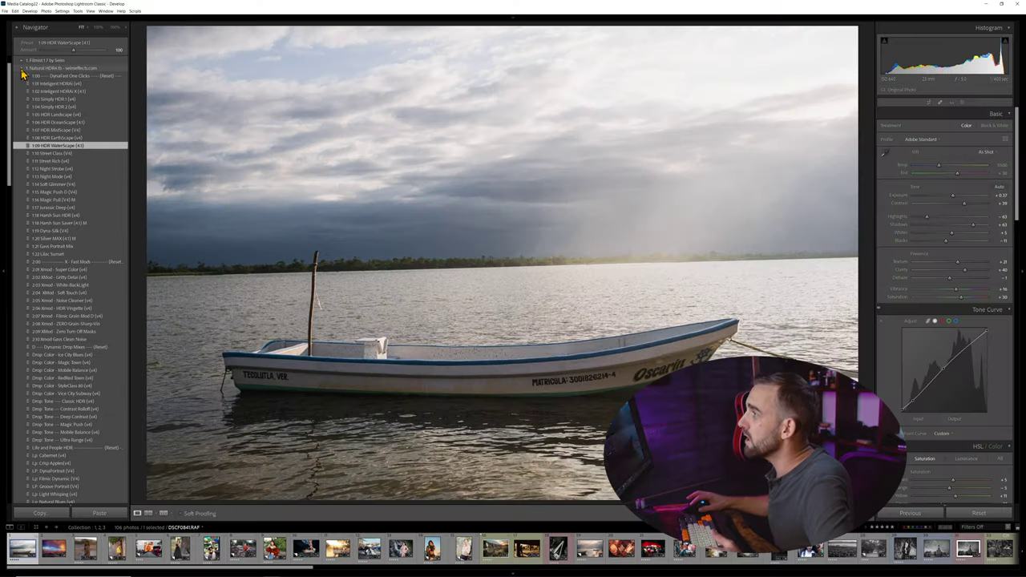
pyautogui.click(22, 70)
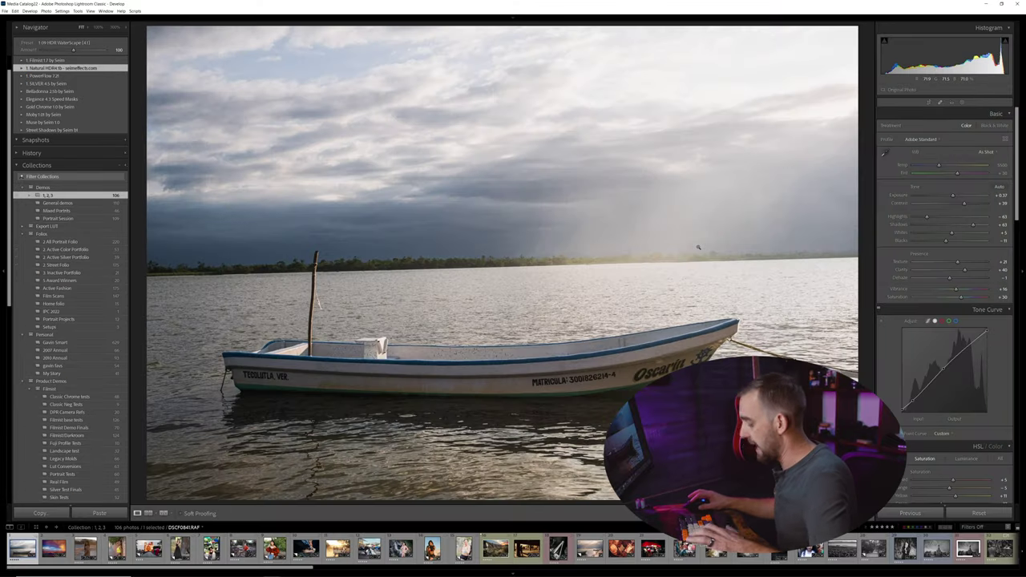
pyautogui.press('r')
pyautogui.moveTo(848, 38); pyautogui.dragTo(878, 46)
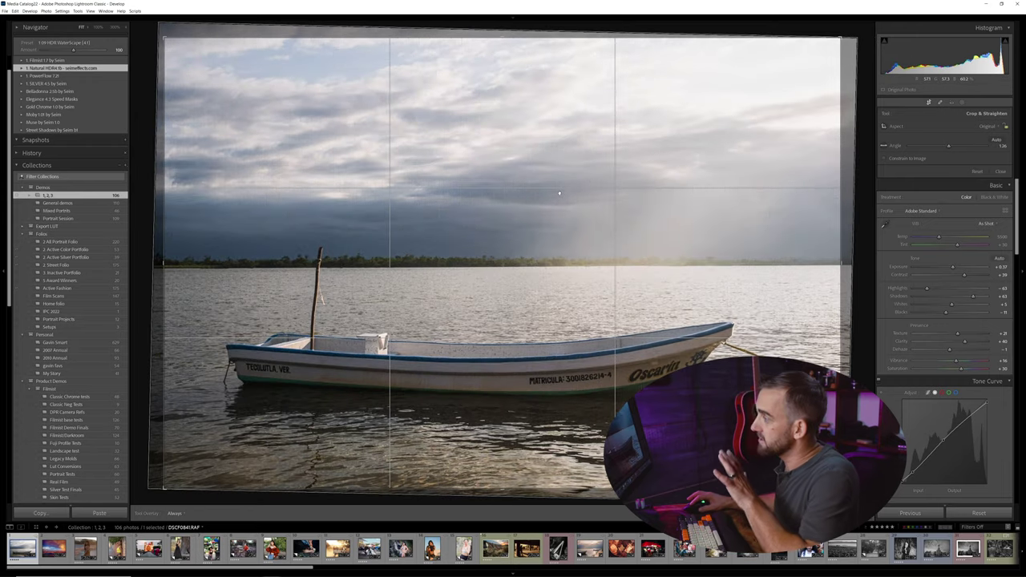
pyautogui.press('Return')
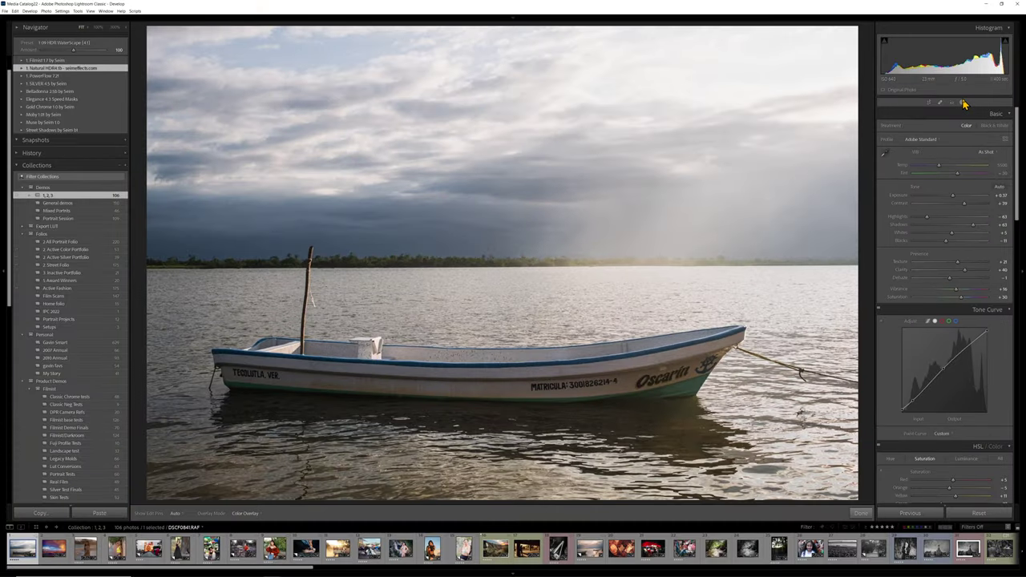
# Add a Select Sky mask, Mask 1, covering the sky above the treeline.
pyautogui.click(963, 104)
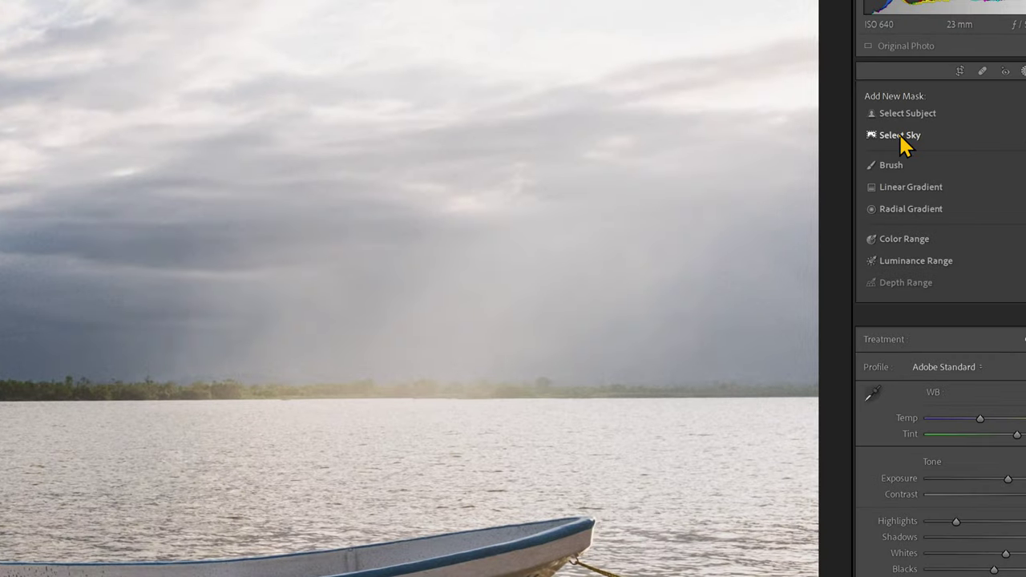
pyautogui.click(899, 135)
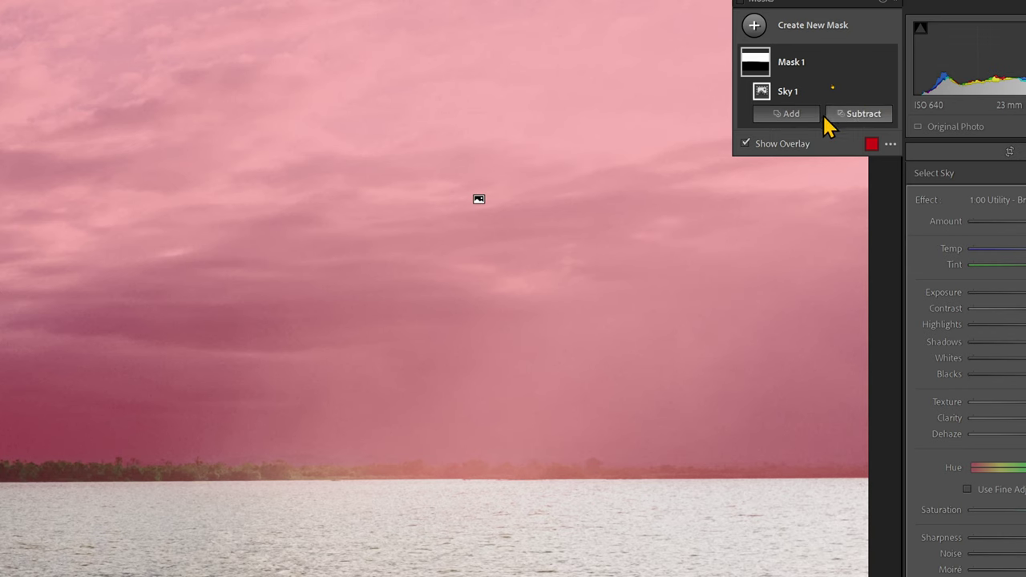
pyautogui.click(856, 113)
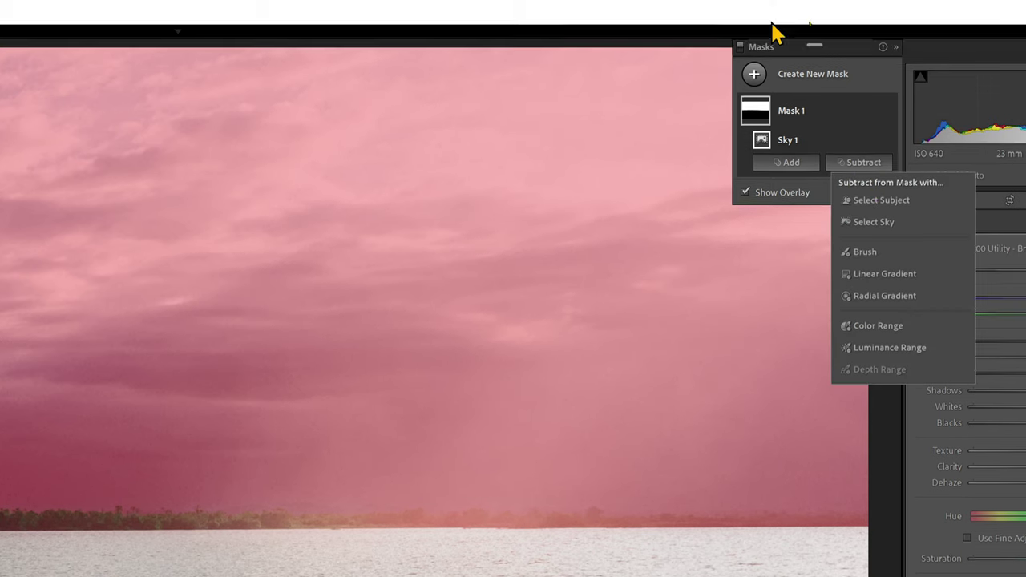
pyautogui.press('Escape')
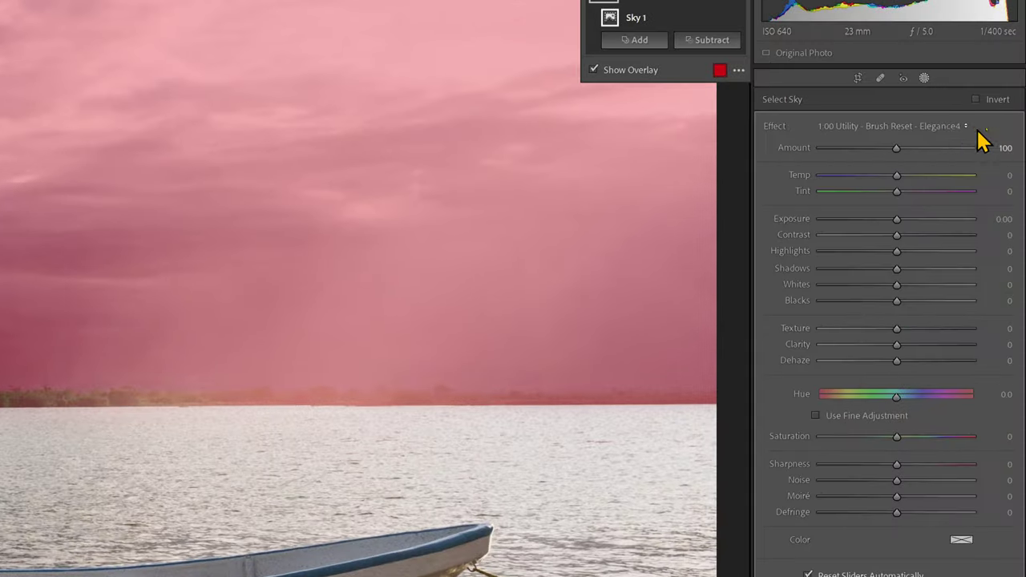
pyautogui.click(975, 131)
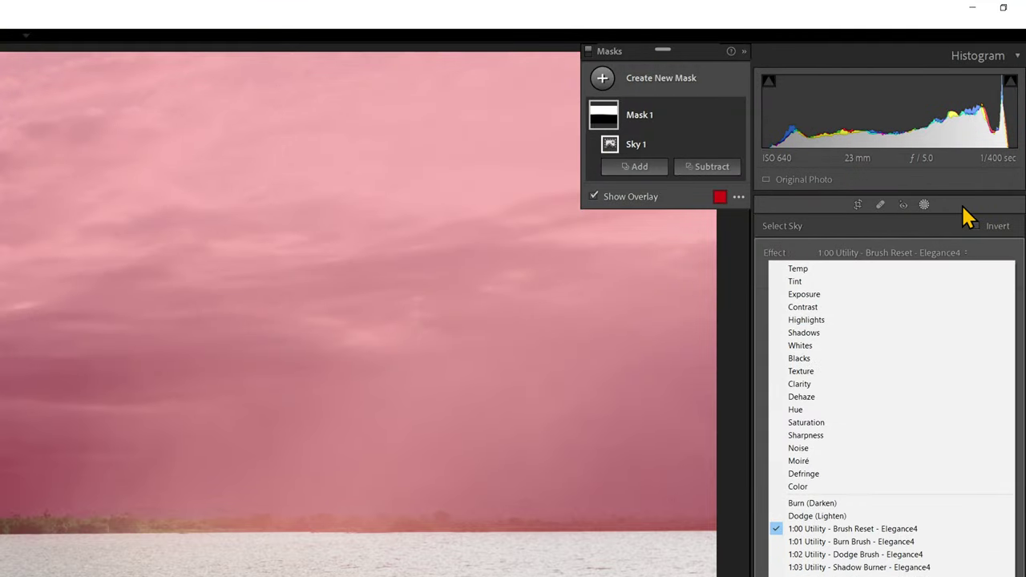
# Darken Mask 1's sky by dragging its Exposure down to about -2.5.
pyautogui.click(952, 224)
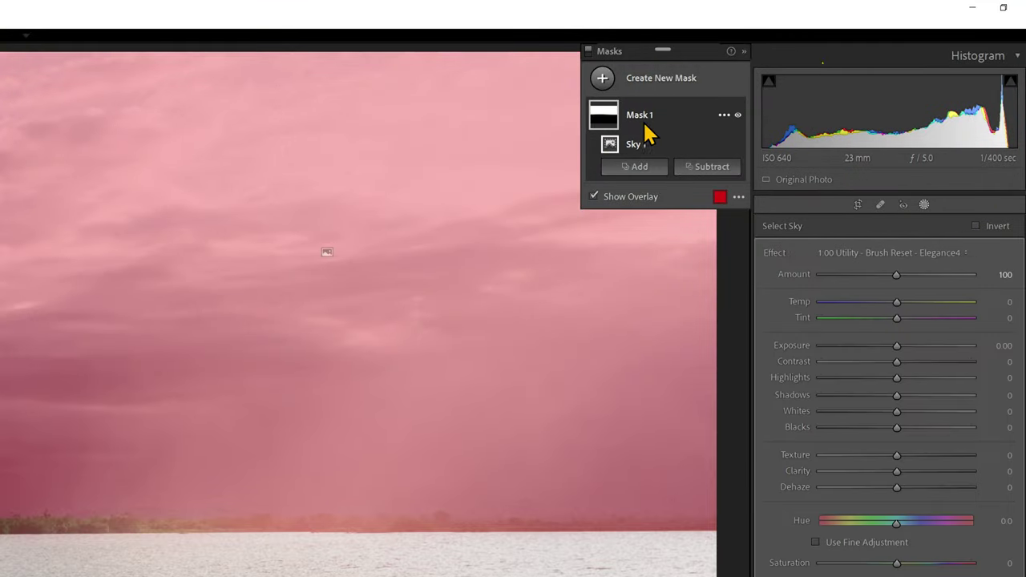
pyautogui.click(649, 131)
pyautogui.click(657, 125)
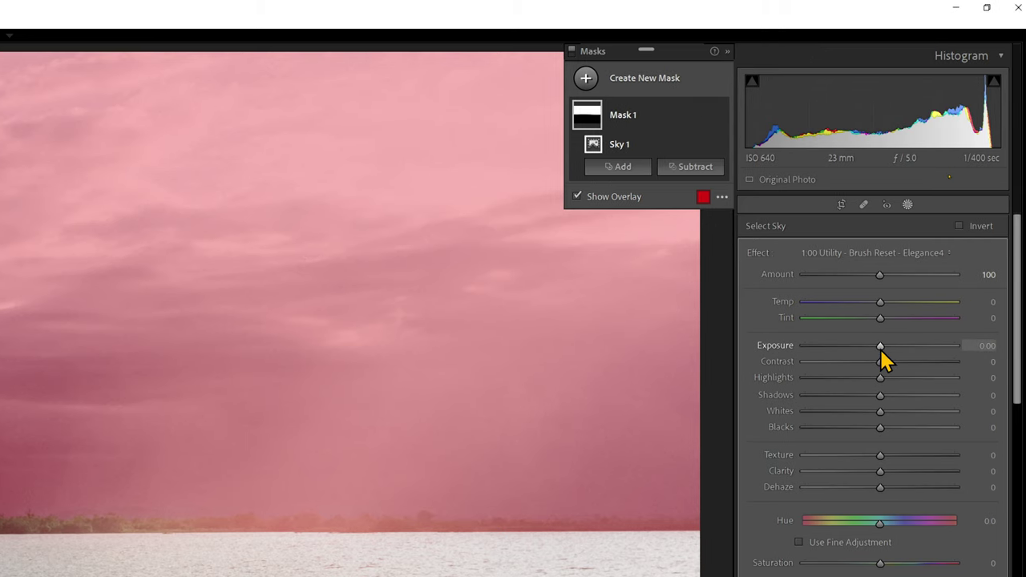
pyautogui.moveTo(881, 352); pyautogui.dragTo(820, 354)
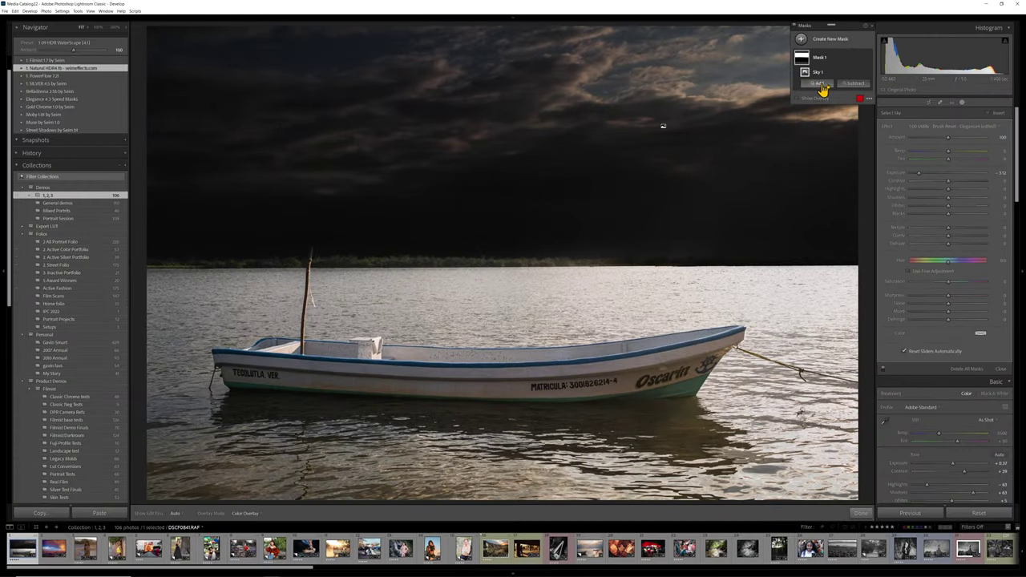
# Inspect the darkened sky and horizon at 100% zoom, then bring back the sky mask settings.
pyautogui.click(964, 105)
pyautogui.click(723, 226)
pyautogui.moveTo(723, 226); pyautogui.dragTo(272, 300)
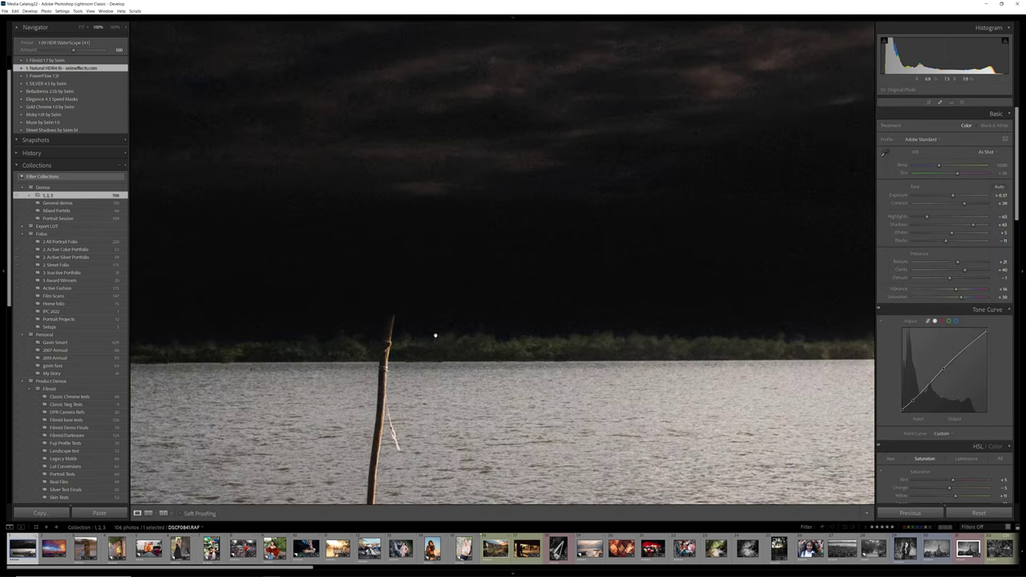
pyautogui.moveTo(452, 352); pyautogui.dragTo(622, 351)
pyautogui.moveTo(418, 347); pyautogui.dragTo(357, 350)
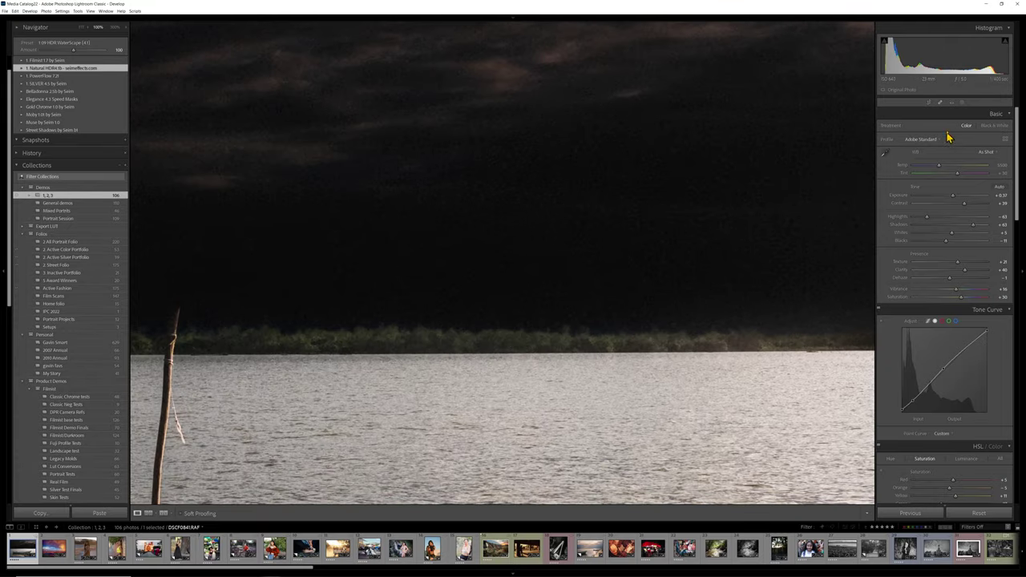
pyautogui.click(963, 102)
pyautogui.click(952, 157)
# Reset the sky mask's exposure to zero and apply the 2:10 Color - Bland Sky Fixer effect.
pyautogui.doubleClick(920, 175)
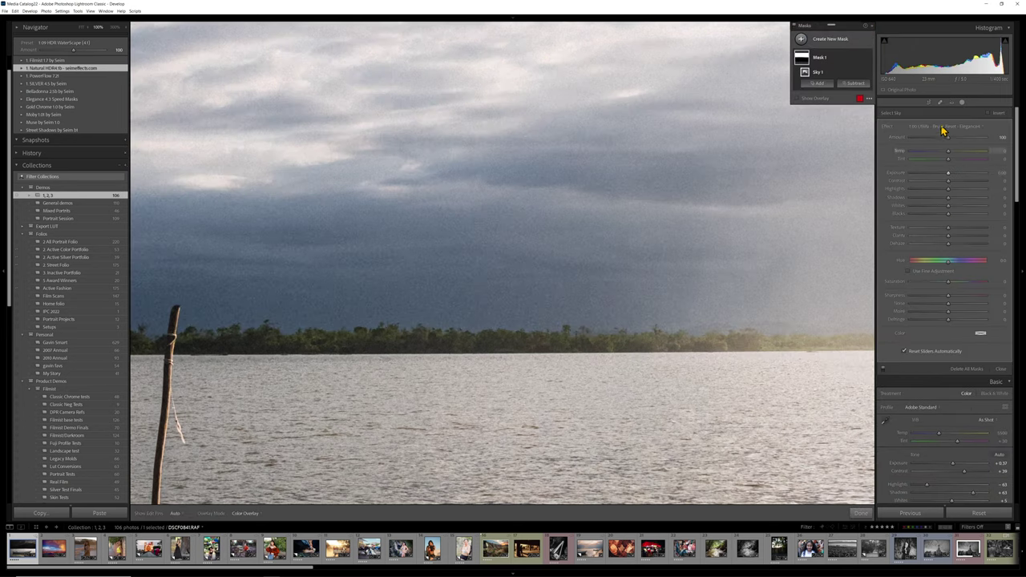
pyautogui.click(948, 128)
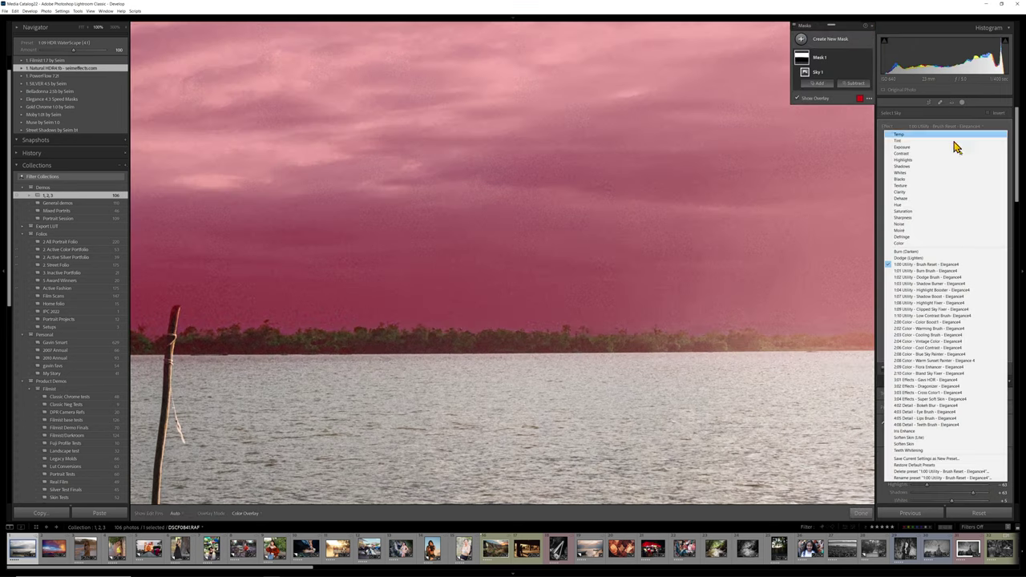
pyautogui.click(952, 374)
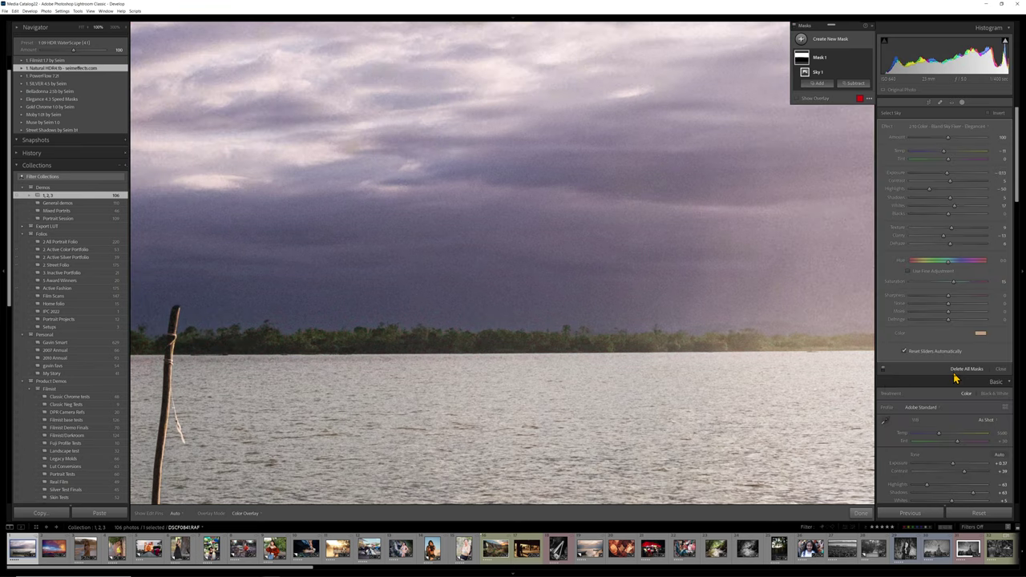
# Warm Mask 1's sky temperature for a soft sunset tone.
pyautogui.click(726, 339)
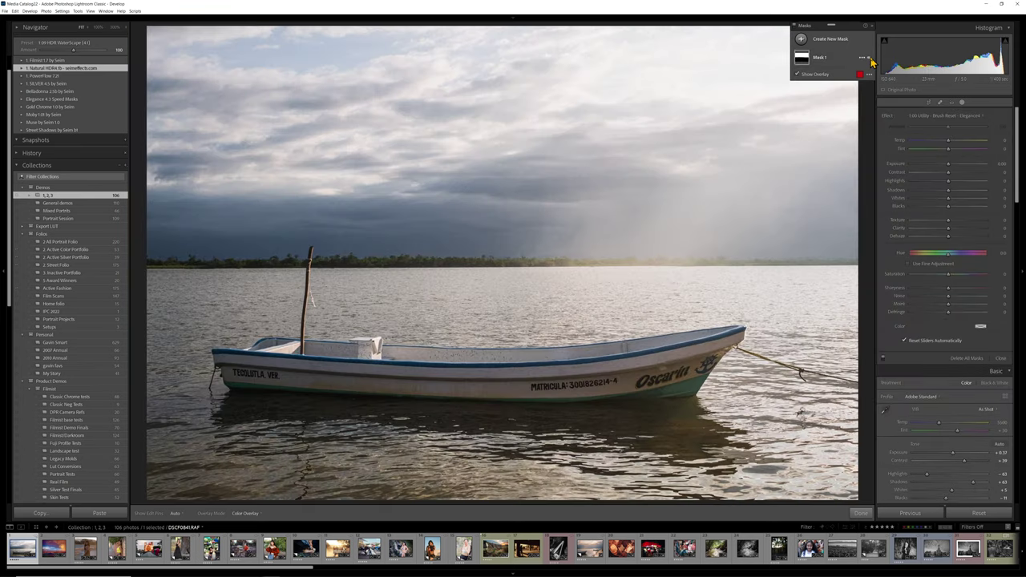
pyautogui.moveTo(948, 140); pyautogui.dragTo(953, 143)
pyautogui.click(831, 61)
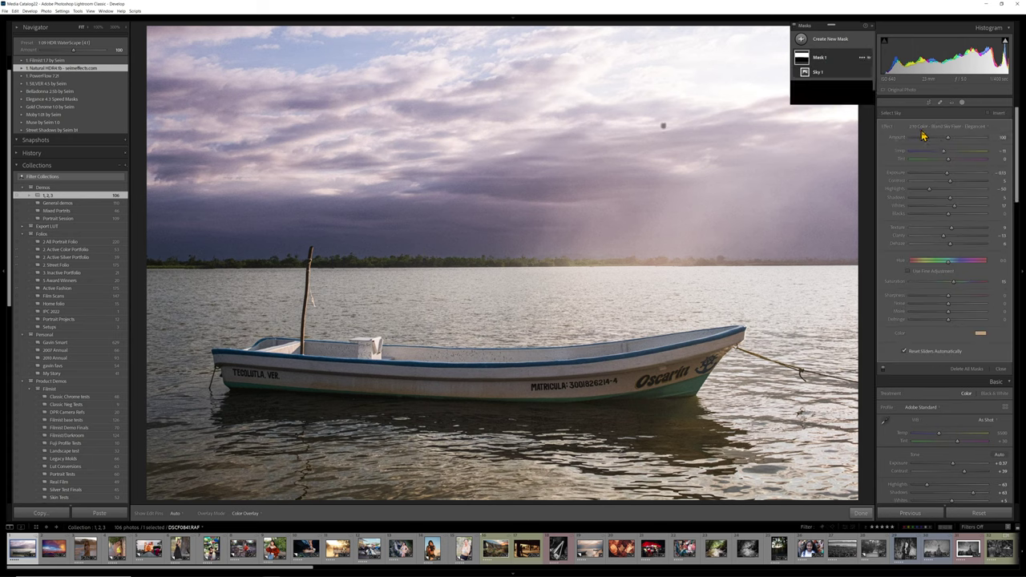
pyautogui.moveTo(946, 155); pyautogui.dragTo(950, 154)
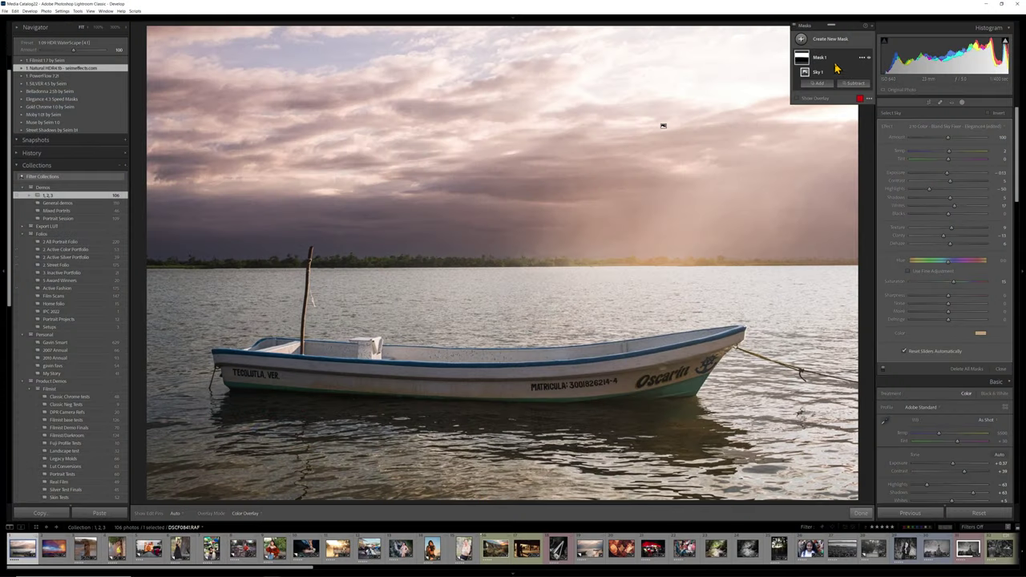
# Intersect Mask 1 with a new linear gradient component.
pyautogui.rightClick(828, 62)
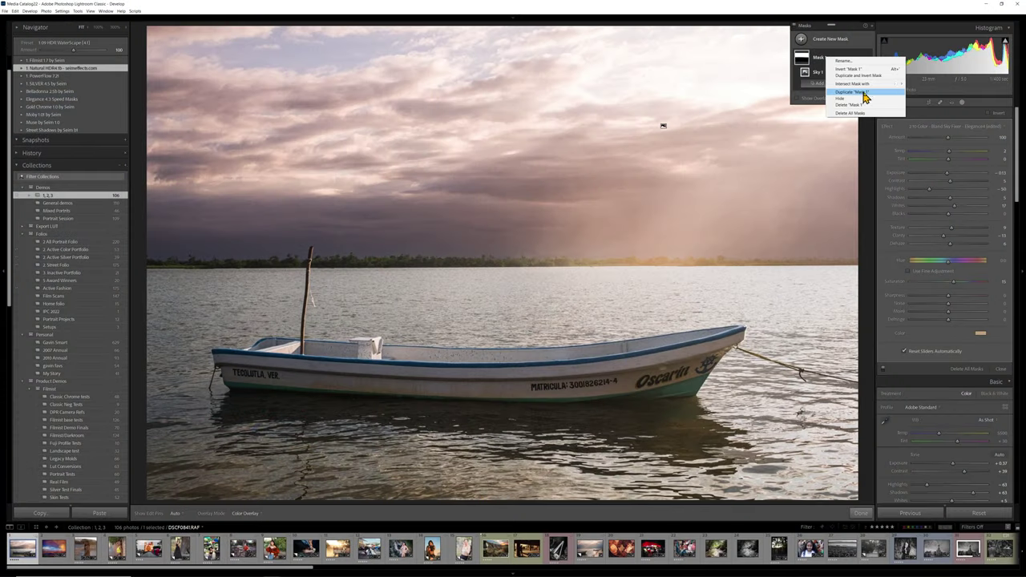
pyautogui.moveTo(874, 85)
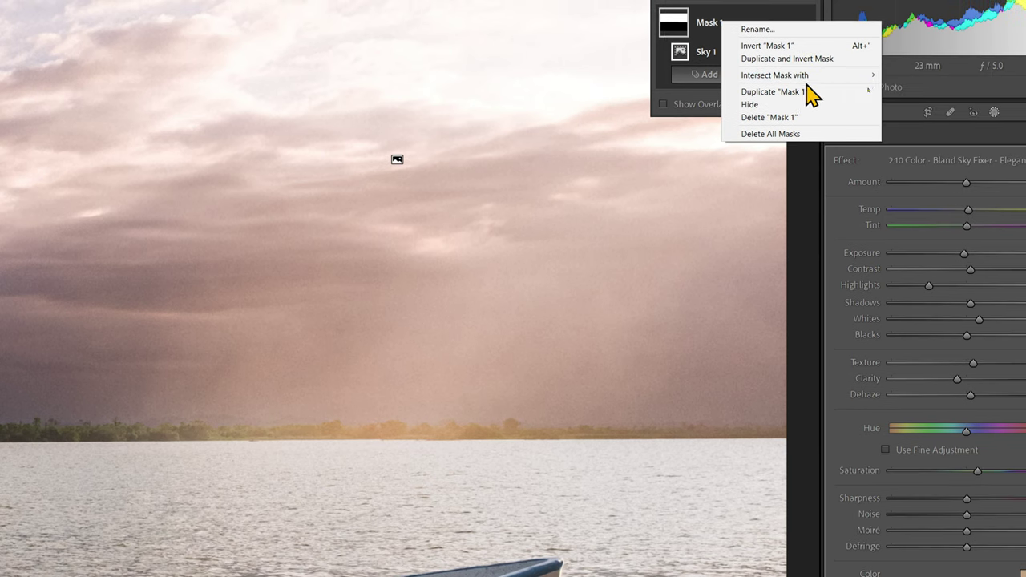
pyautogui.moveTo(822, 84)
pyautogui.click(946, 118)
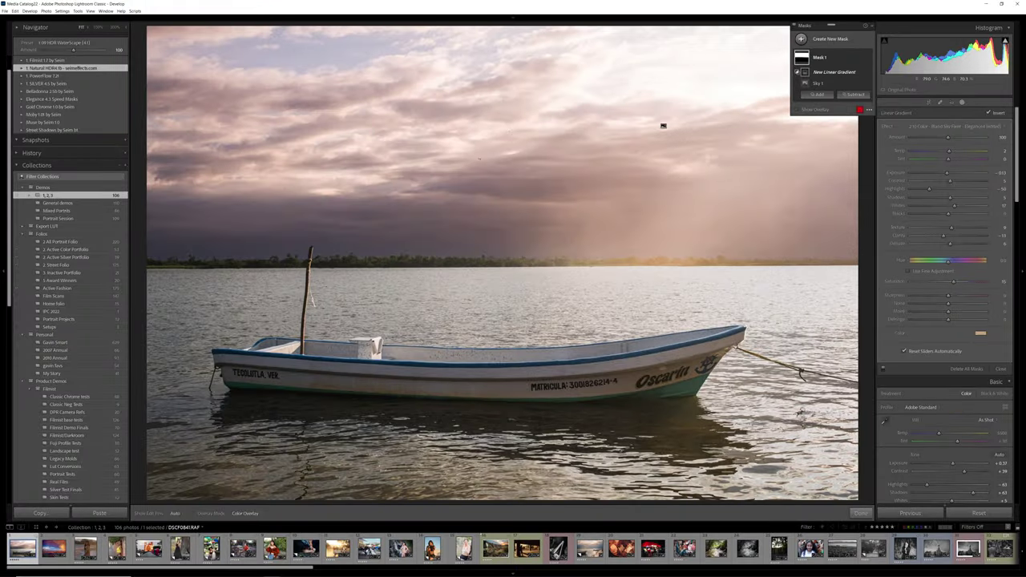
# Drag the linear gradient from the upper sky toward the horizon, then adjust its centre and top edge.
pyautogui.moveTo(498, 128); pyautogui.dragTo(498, 297)
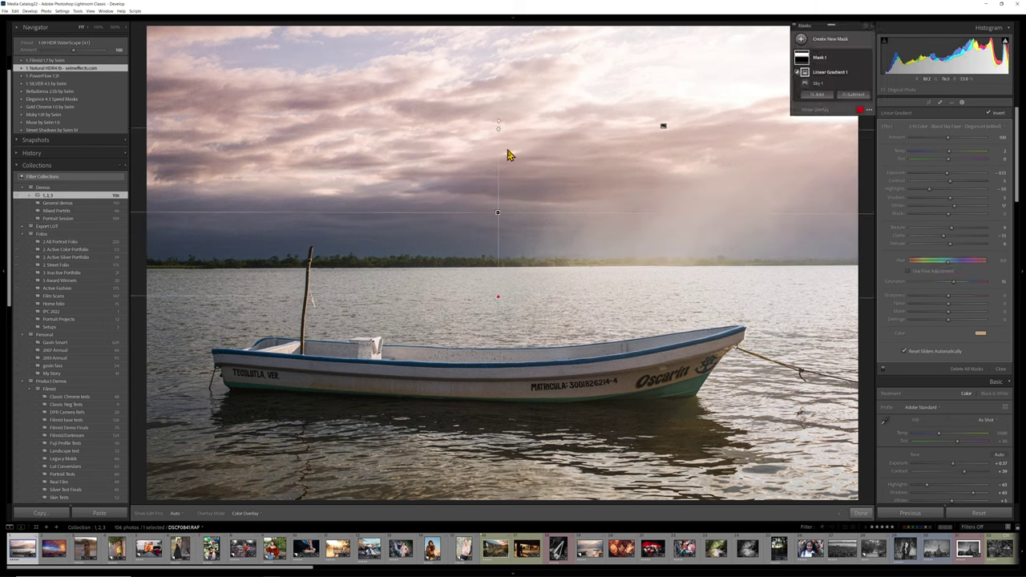
pyautogui.moveTo(496, 212); pyautogui.dragTo(494, 230)
pyautogui.moveTo(494, 149); pyautogui.dragTo(493, 278)
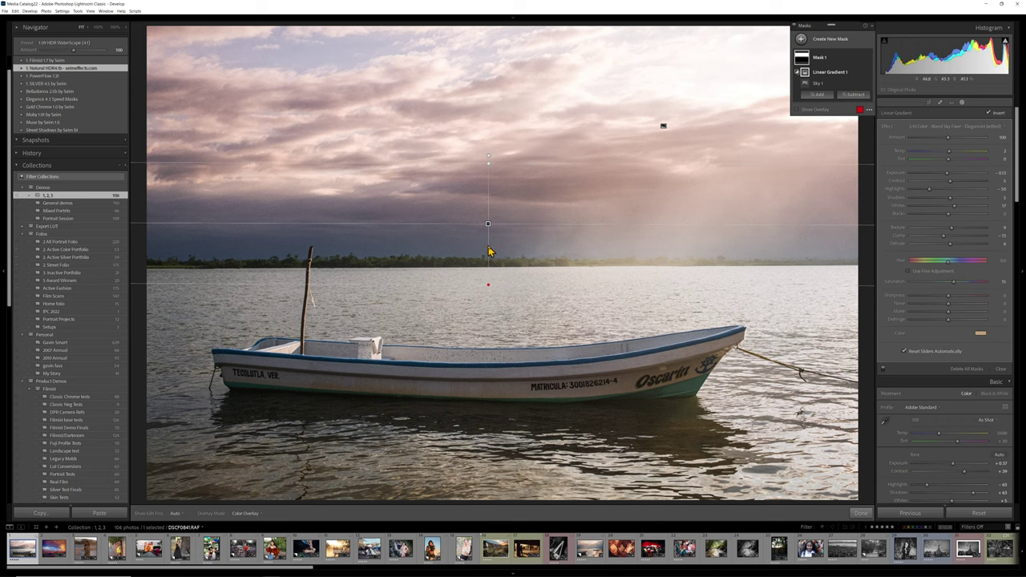
pyautogui.moveTo(488, 223); pyautogui.dragTo(486, 129)
pyautogui.click(835, 59)
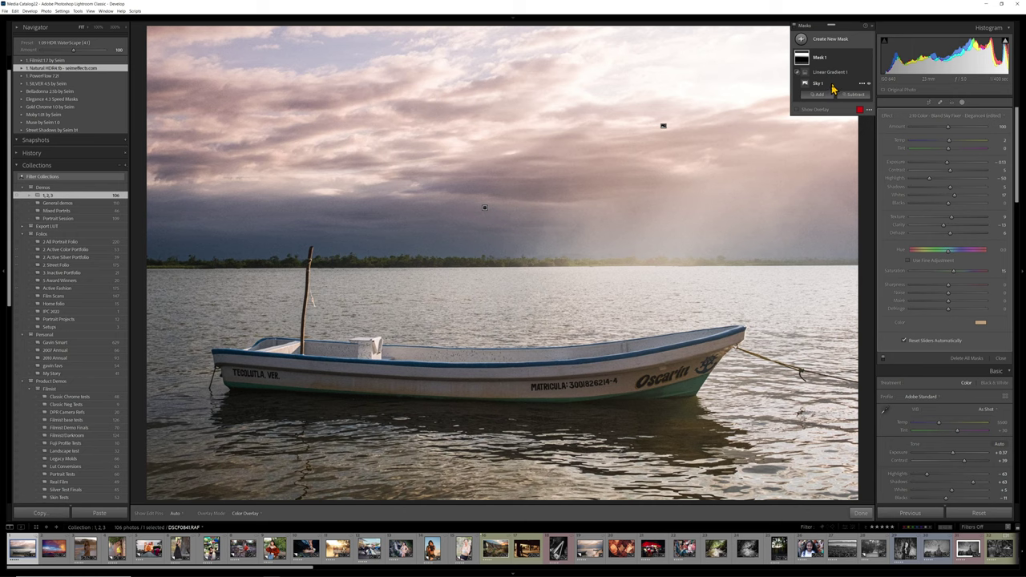
# Review Mask 1's Sky 1 and Linear Gradient 1 components and check its options menu.
pyautogui.click(842, 74)
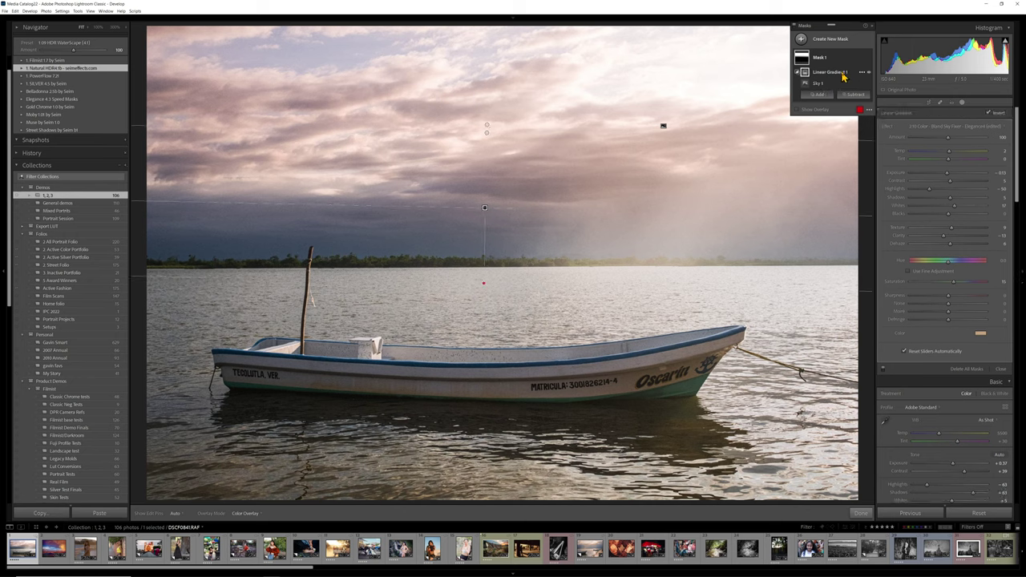
pyautogui.moveTo(806, 77)
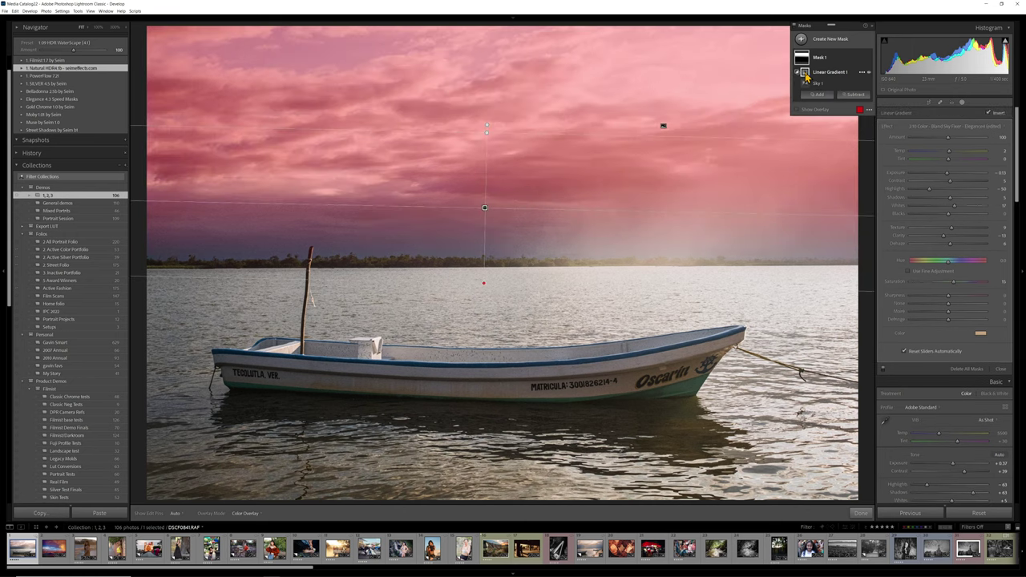
pyautogui.click(817, 85)
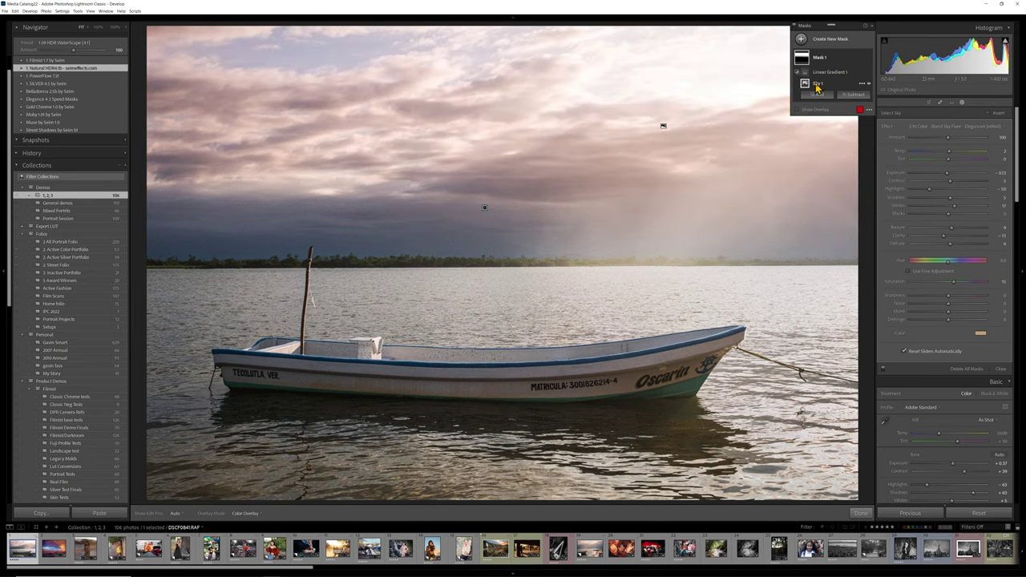
pyautogui.click(806, 75)
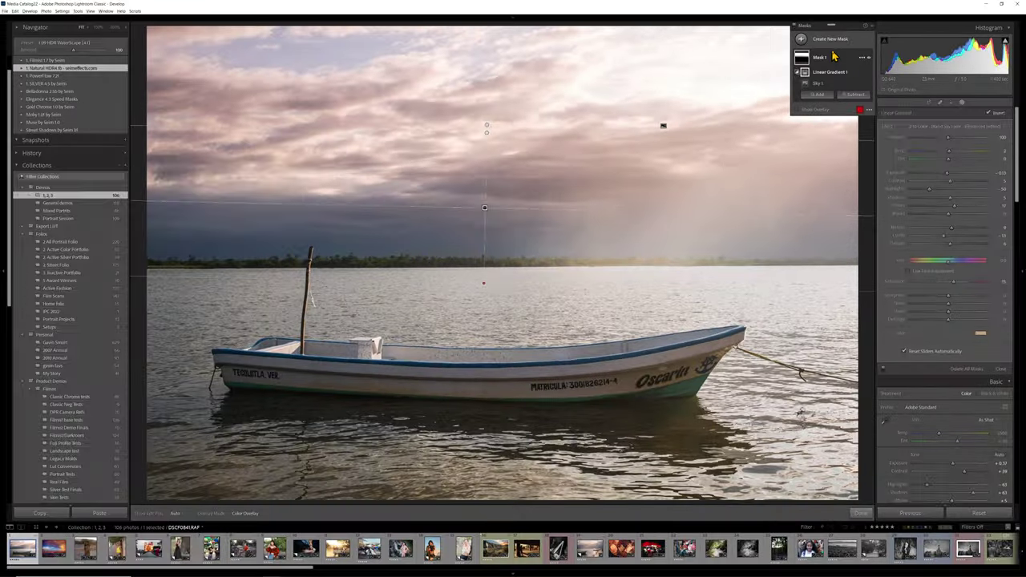
pyautogui.click(834, 64)
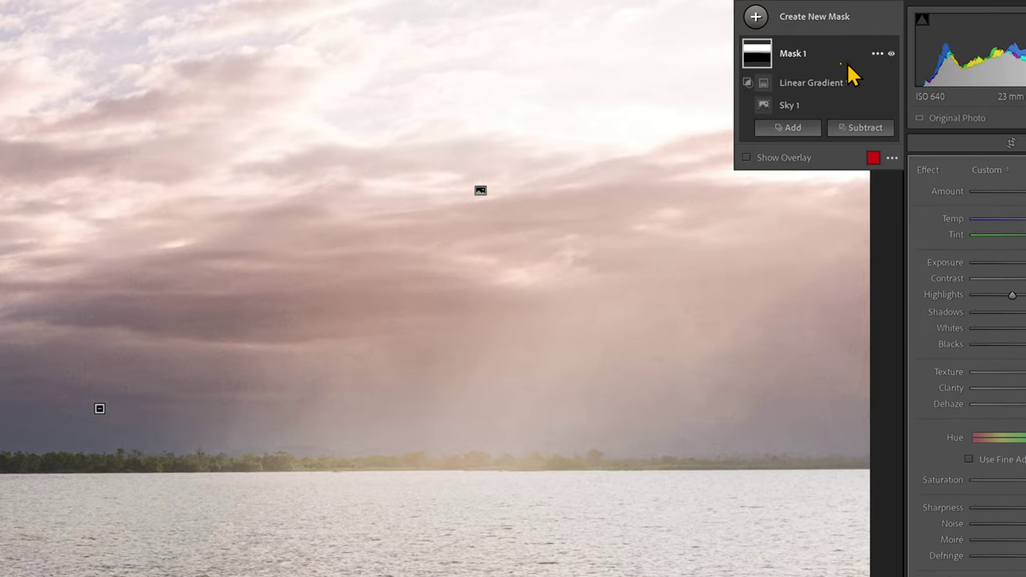
pyautogui.rightClick(804, 50)
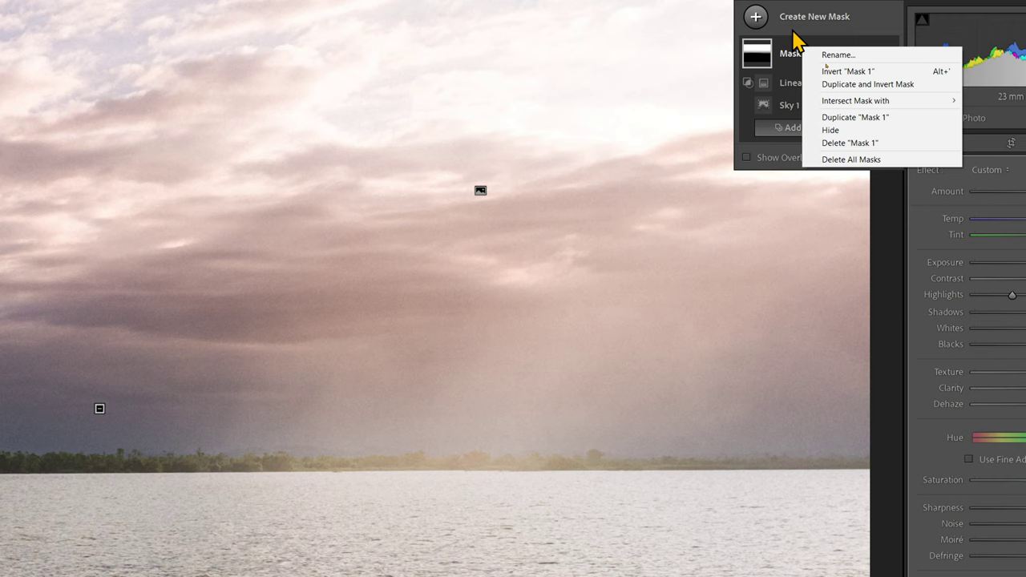
pyautogui.press('Escape')
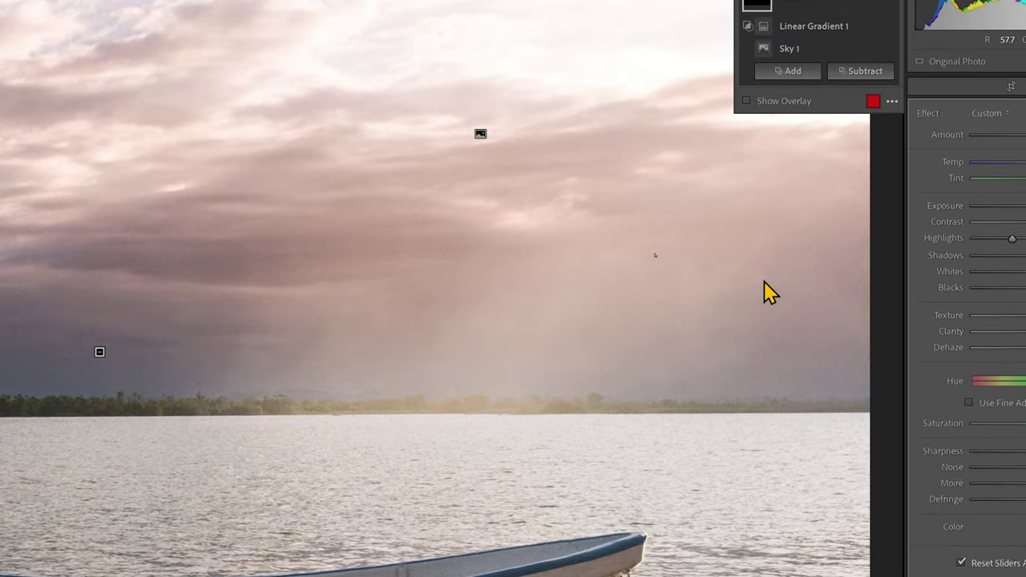
pyautogui.click(787, 70)
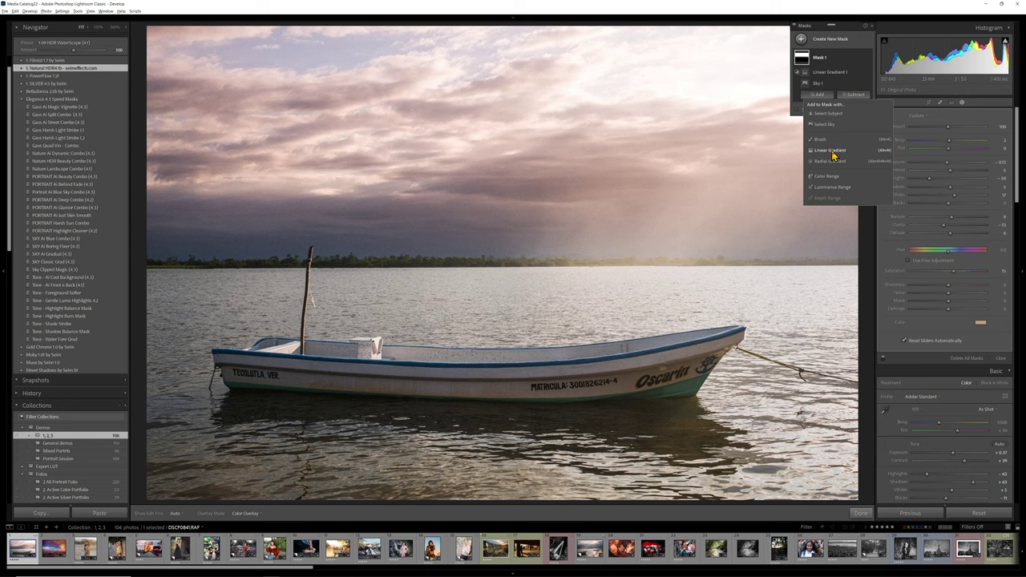
pyautogui.click(830, 151)
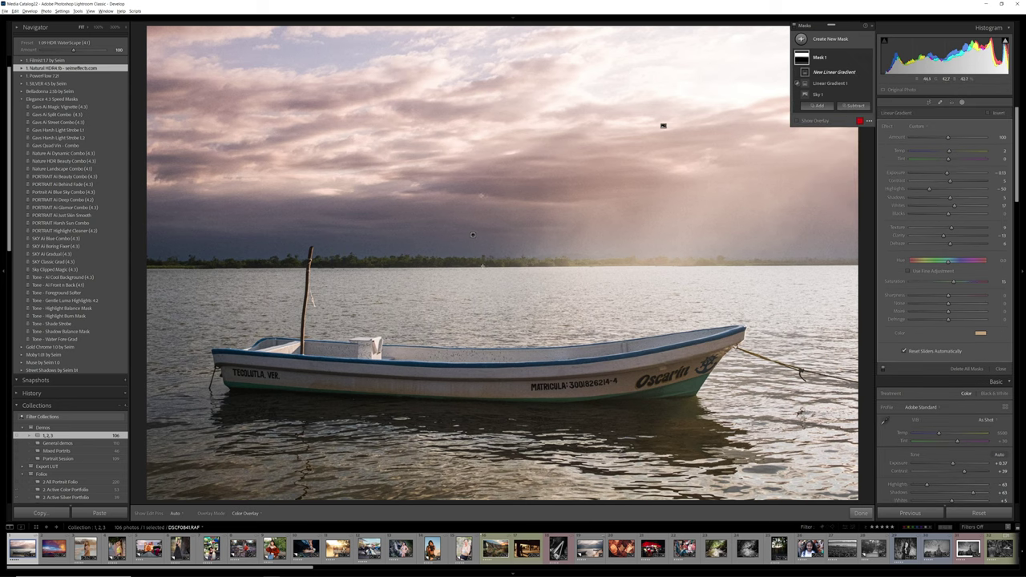
pyautogui.moveTo(472, 235); pyautogui.dragTo(479, 264)
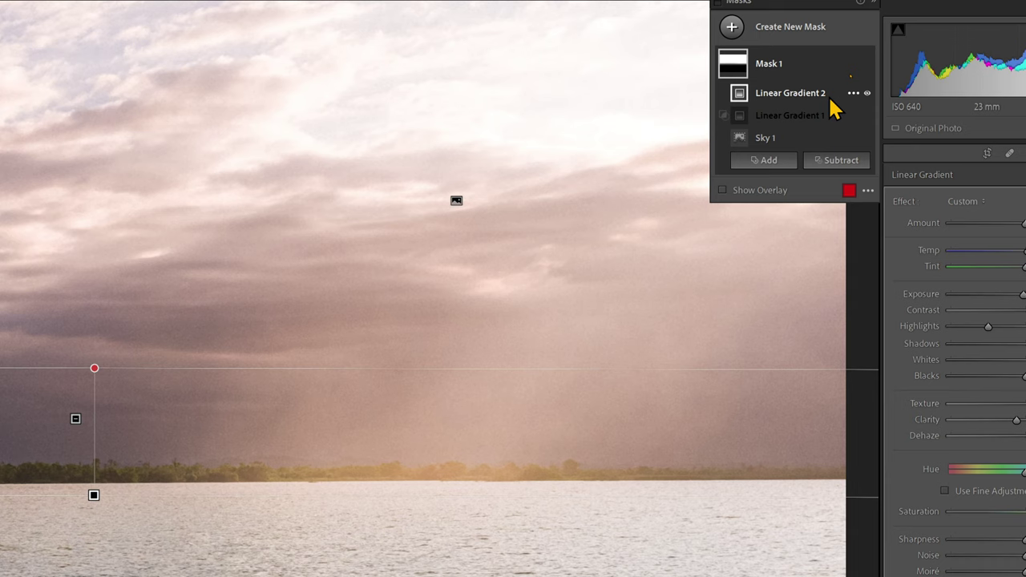
pyautogui.click(853, 93)
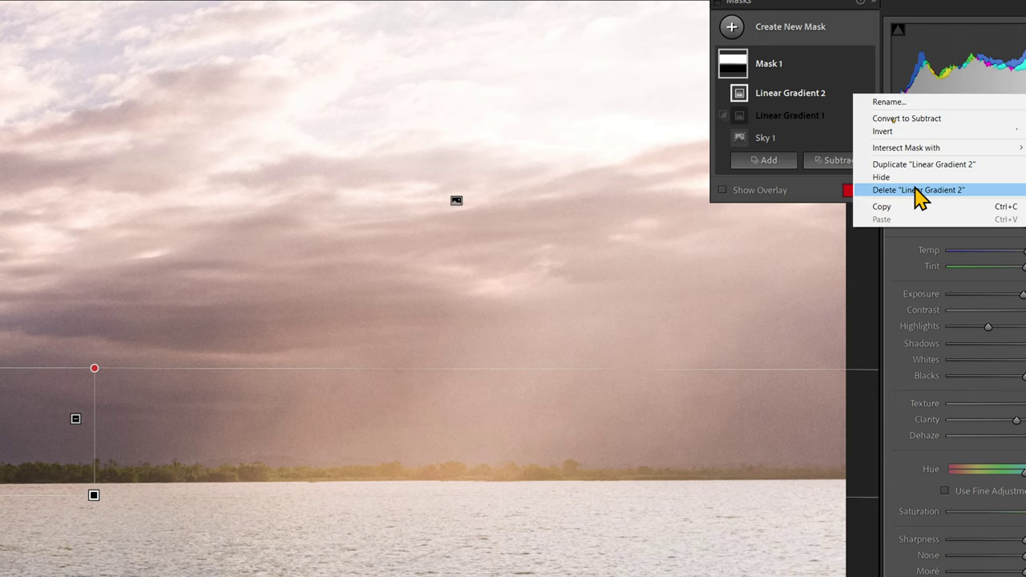
pyautogui.click(918, 190)
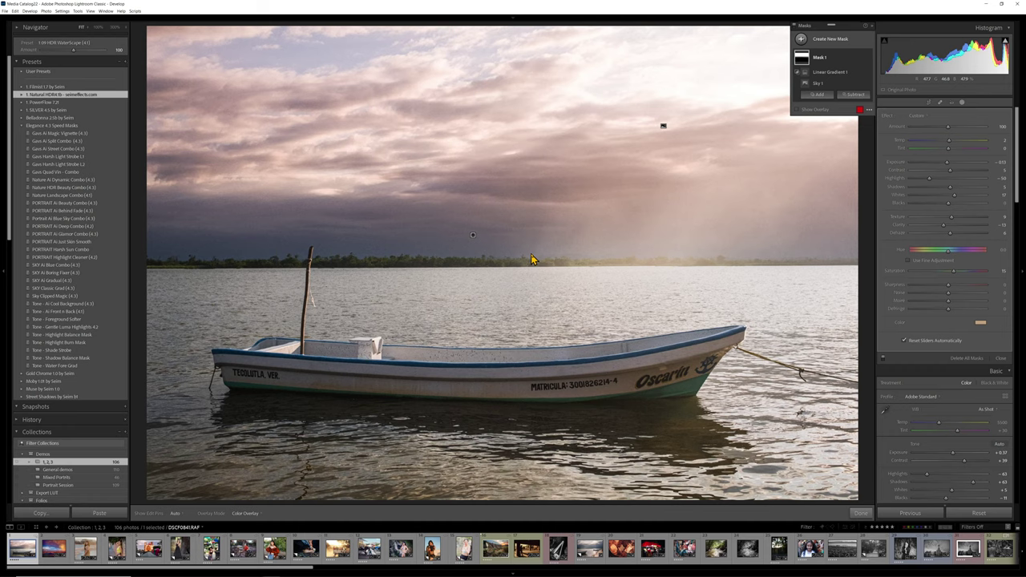
# Toggle Mask 1's visibility repeatedly to compare the sky grade, leaving it on.
pyautogui.click(869, 58)
pyautogui.click(869, 59)
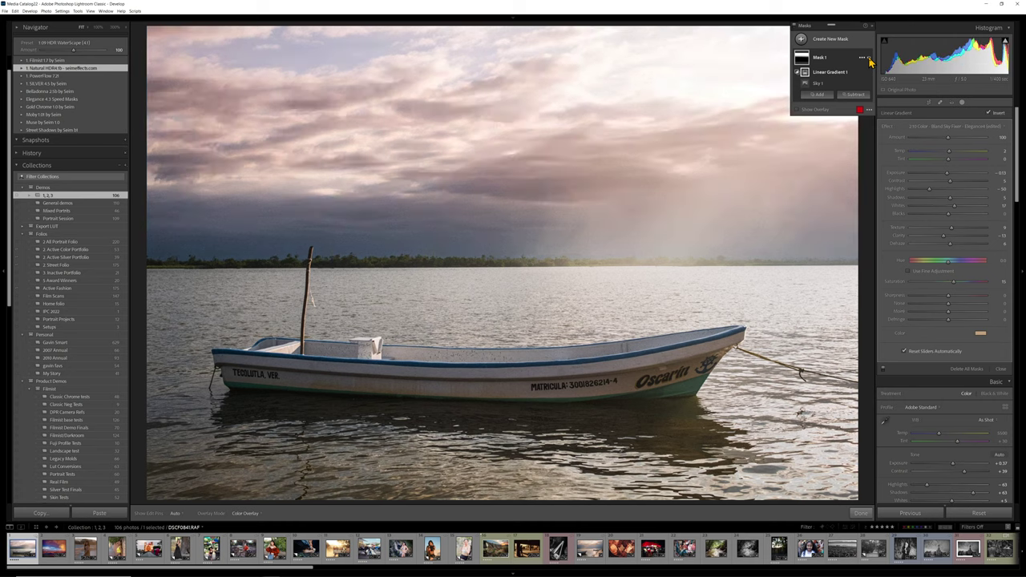
pyautogui.click(869, 58)
pyautogui.click(868, 59)
pyautogui.click(868, 58)
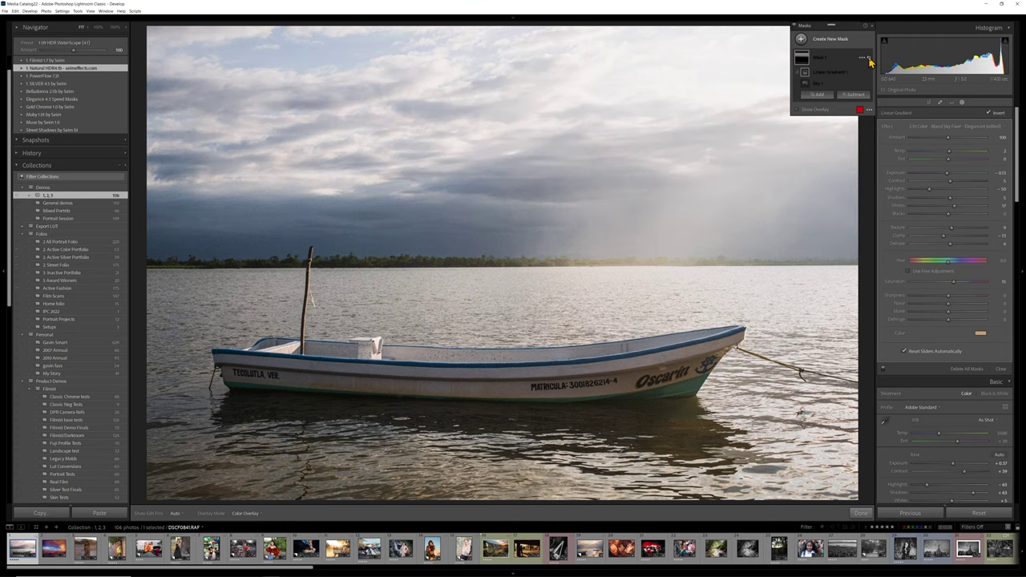
pyautogui.click(869, 58)
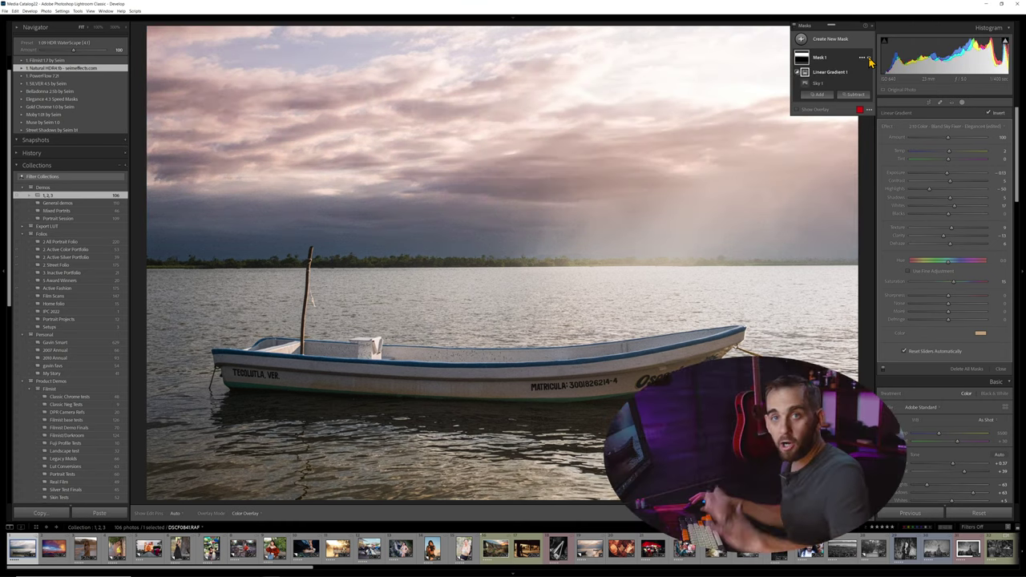
pyautogui.click(869, 58)
pyautogui.click(868, 58)
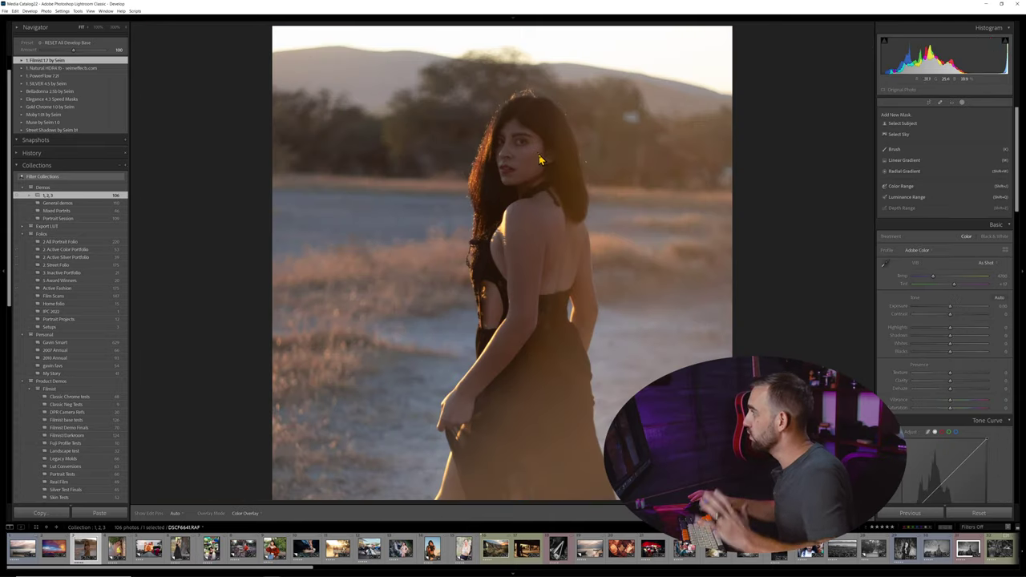
# Apply the Filmist Kodak PORTRA 160 Push preset and raise exposure to +0.38.
pyautogui.click(22, 60)
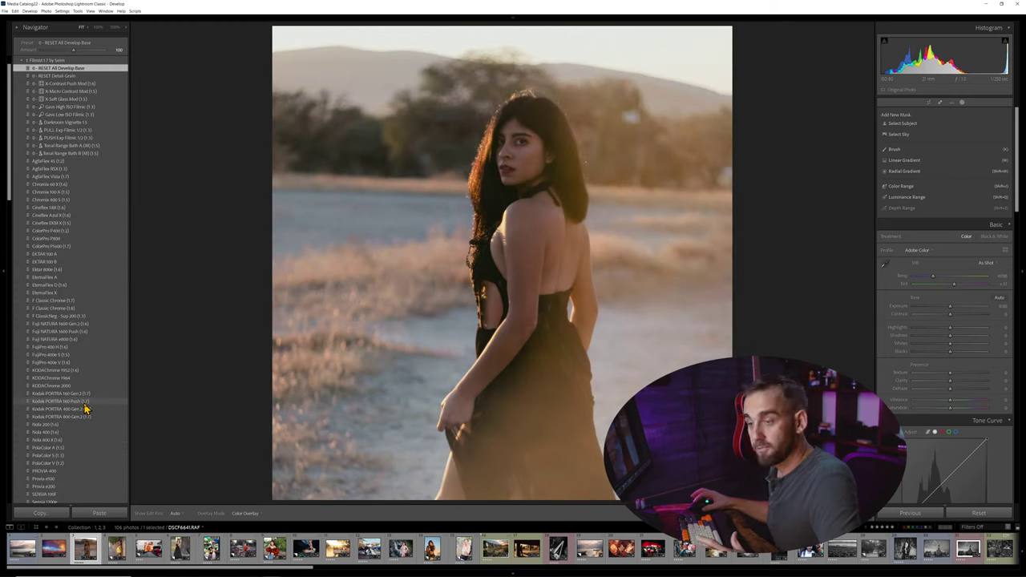
pyautogui.click(84, 402)
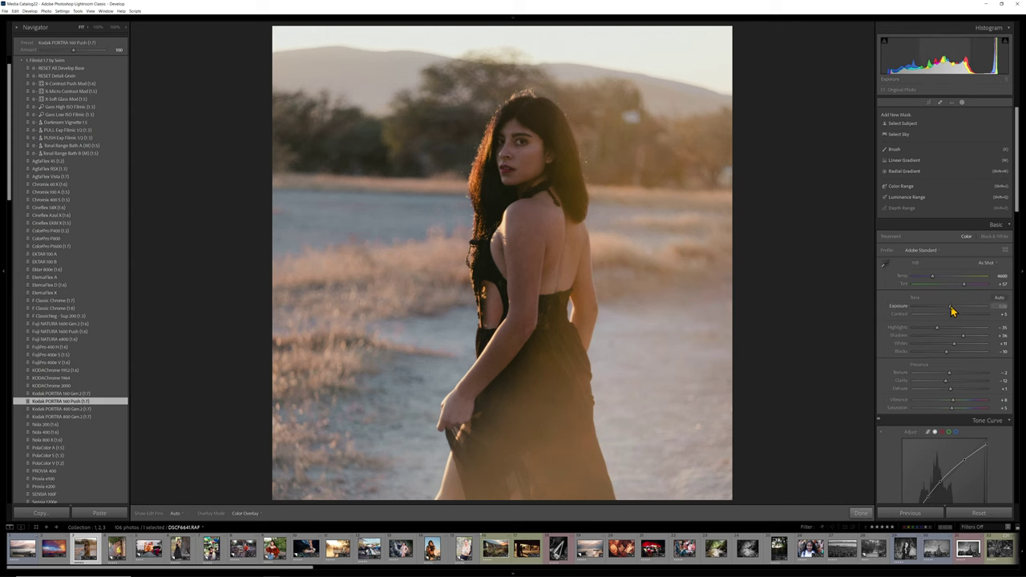
pyautogui.moveTo(952, 311); pyautogui.dragTo(954, 310)
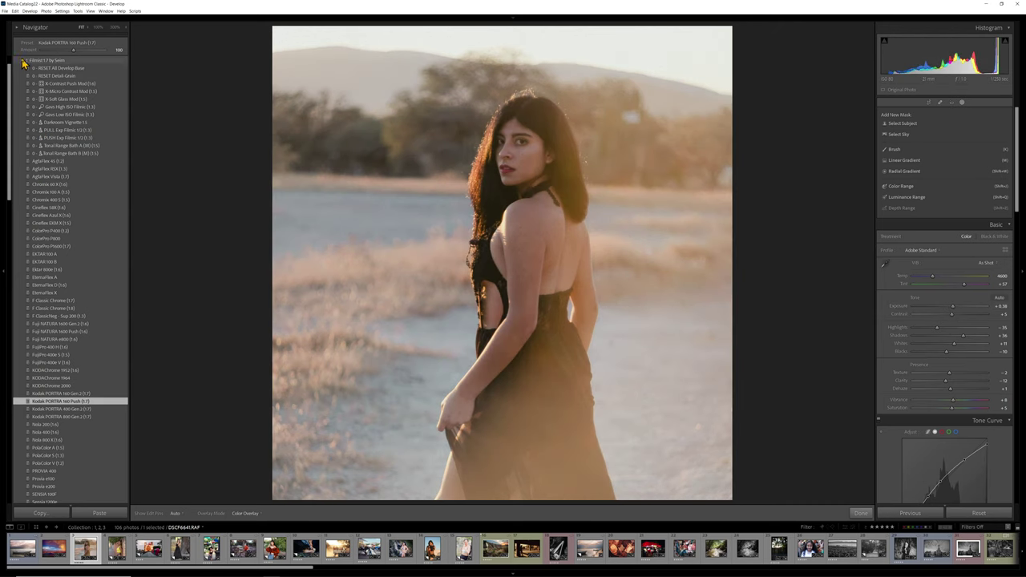
pyautogui.click(24, 62)
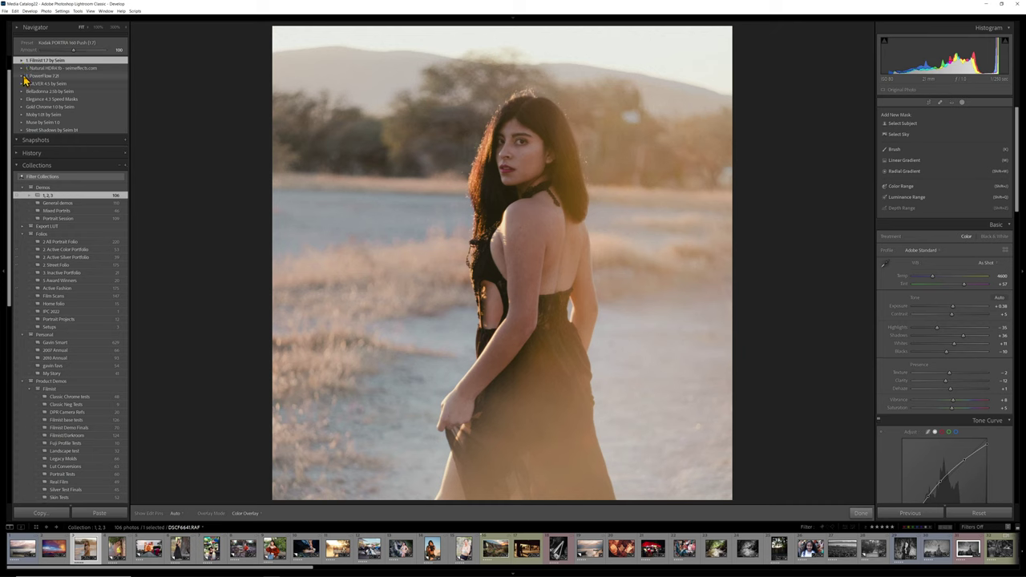
# Apply Elegance 4.3's PORTRAIT Ai Beauty Combo, then inspect its Subject, Behind Subject and Foreground Softer masks.
pyautogui.click(22, 99)
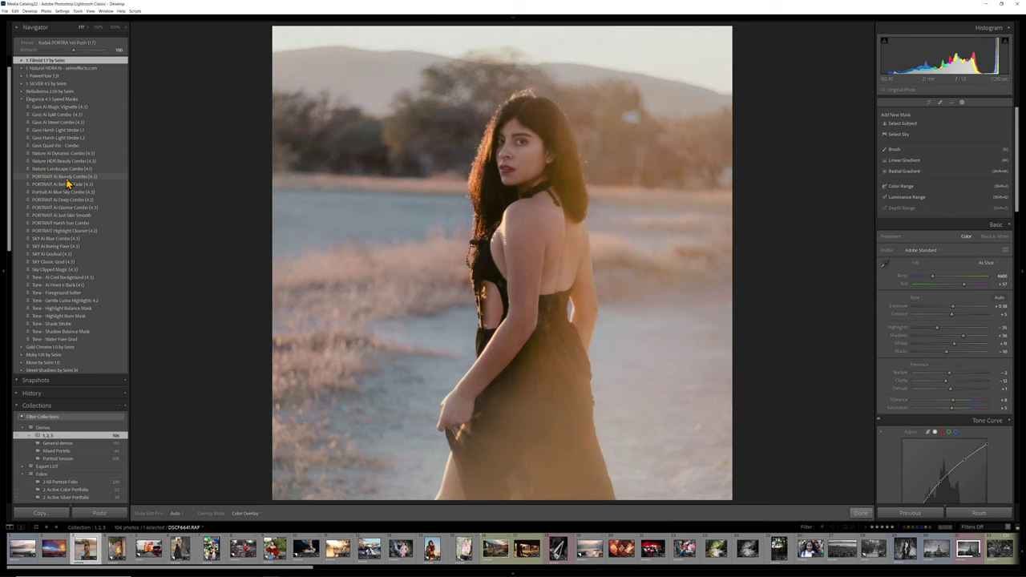
pyautogui.click(68, 179)
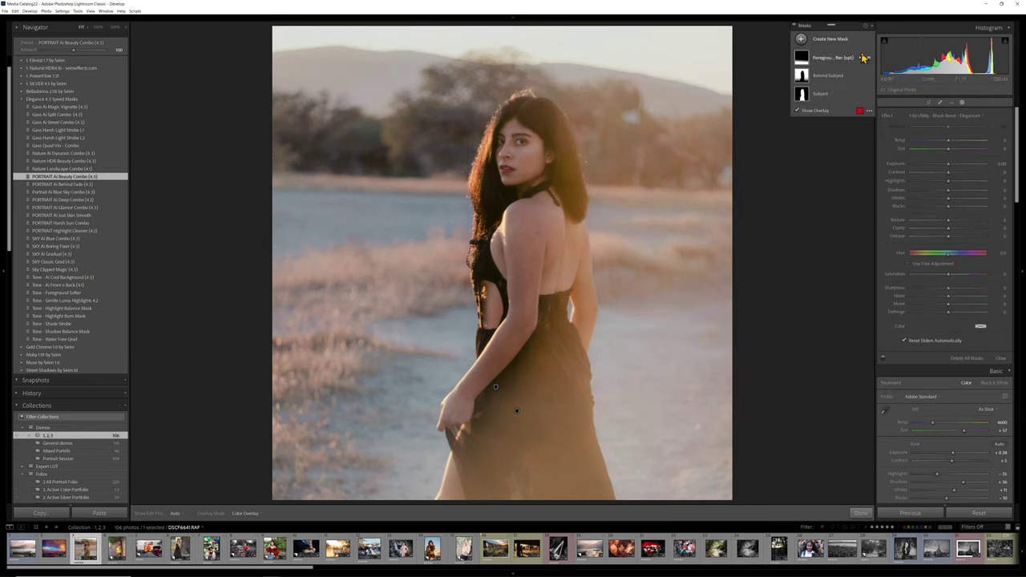
pyautogui.click(844, 98)
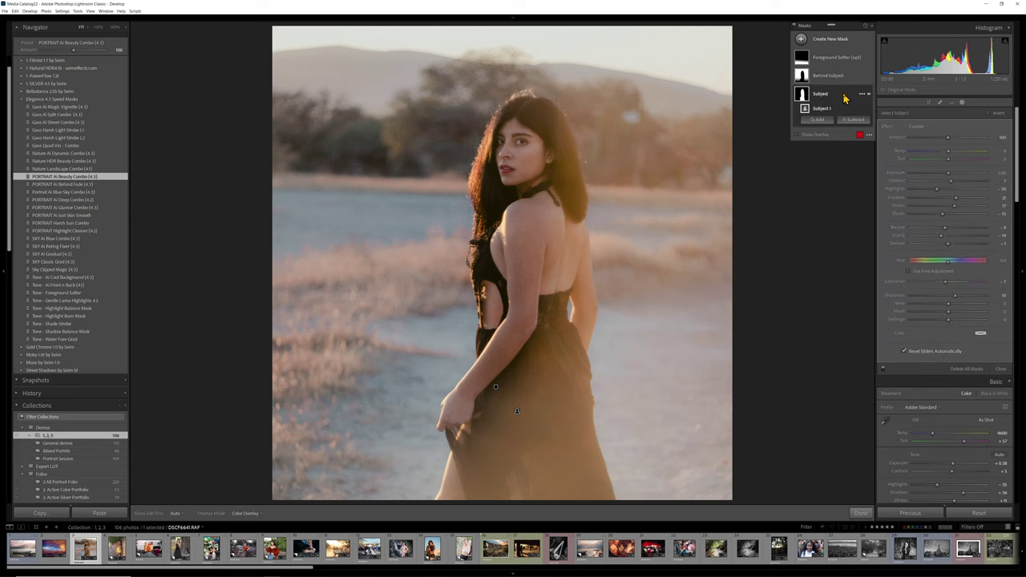
pyautogui.click(844, 77)
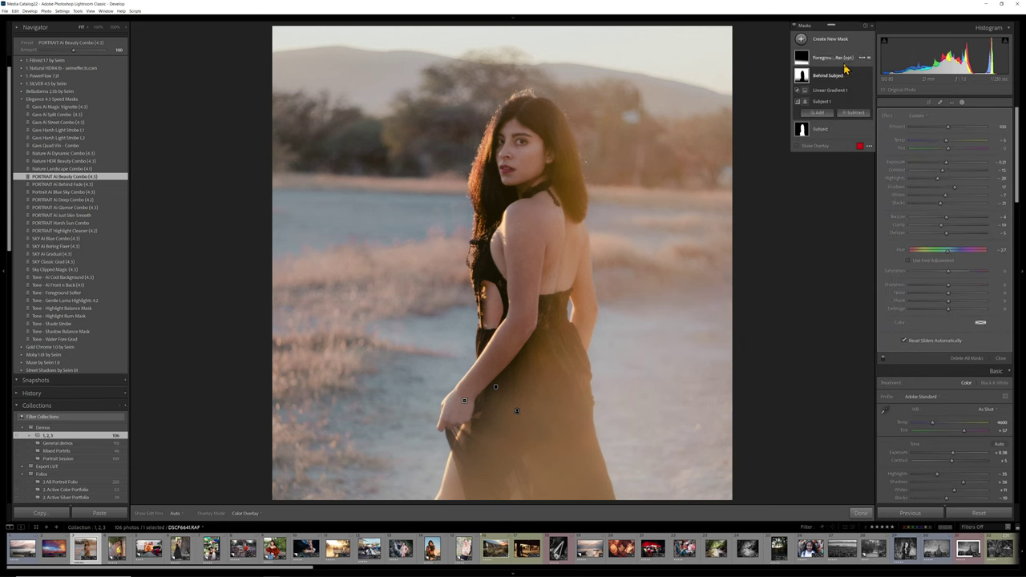
pyautogui.click(845, 60)
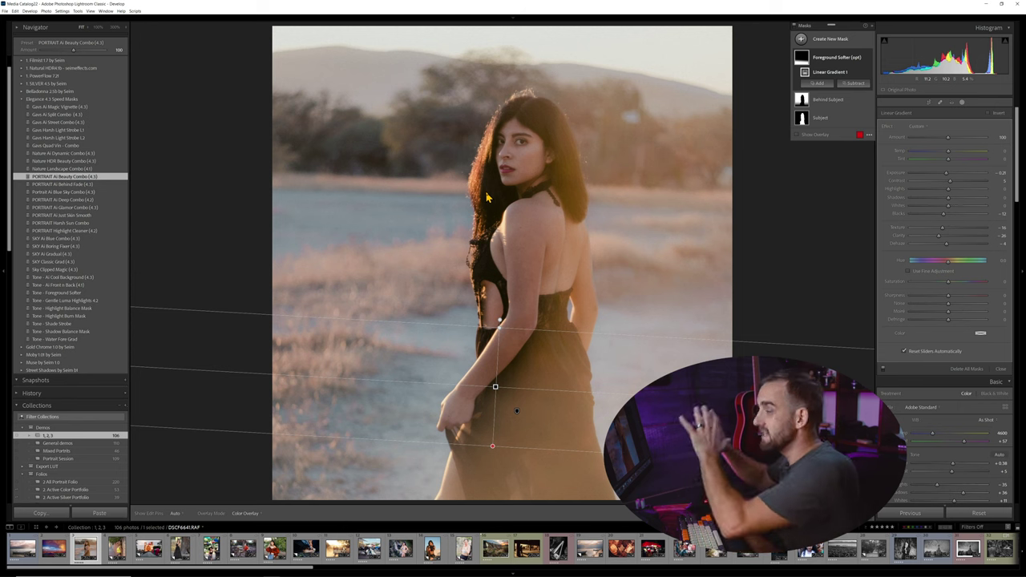
# Close masking, compare with the original, and switch the portrait to PORTRAIT Ai Deep Combo (4.2).
pyautogui.hotkey('shift', 'w')
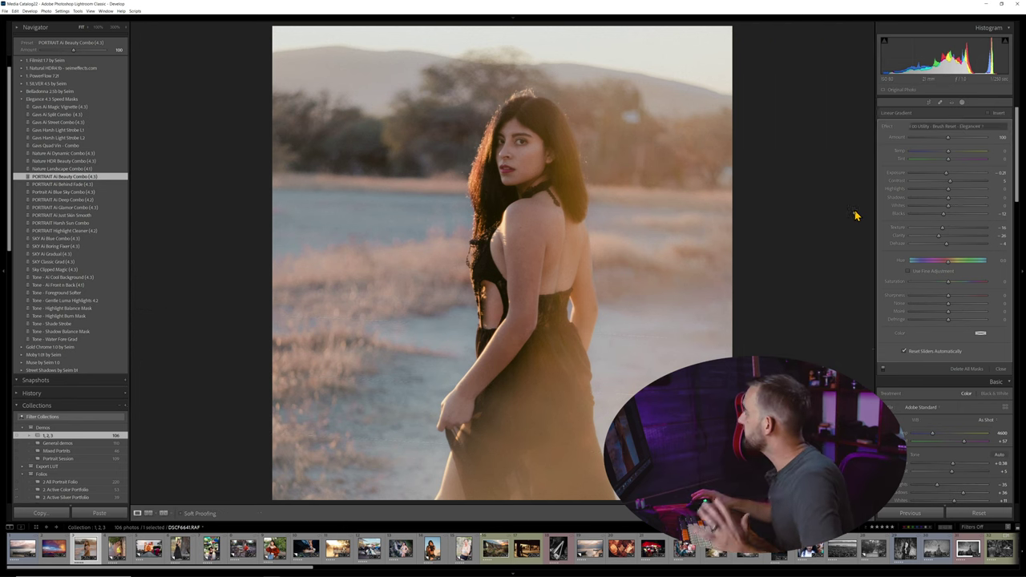
pyautogui.press('\\')
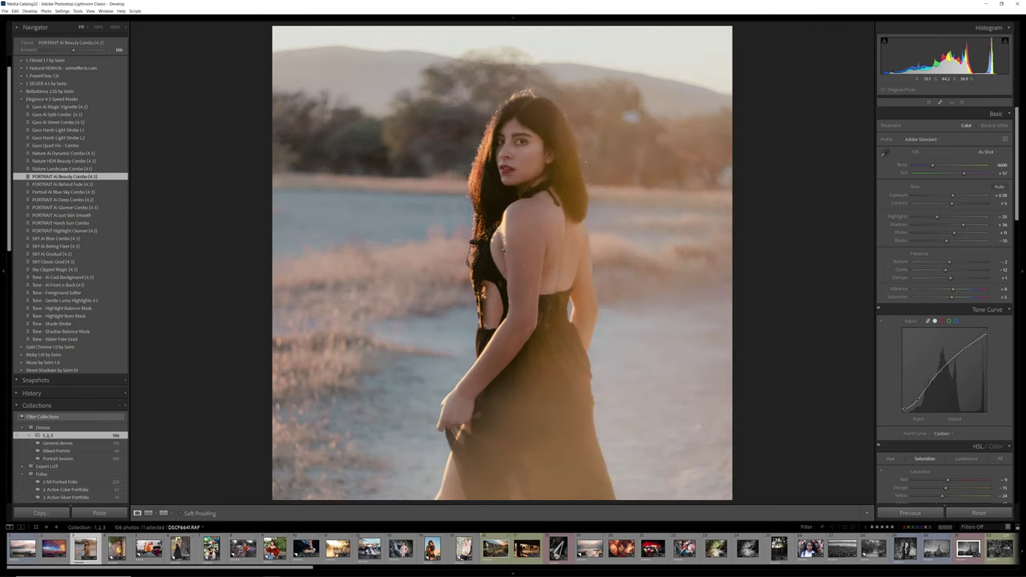
pyautogui.hotkey('ctrl', 'z')
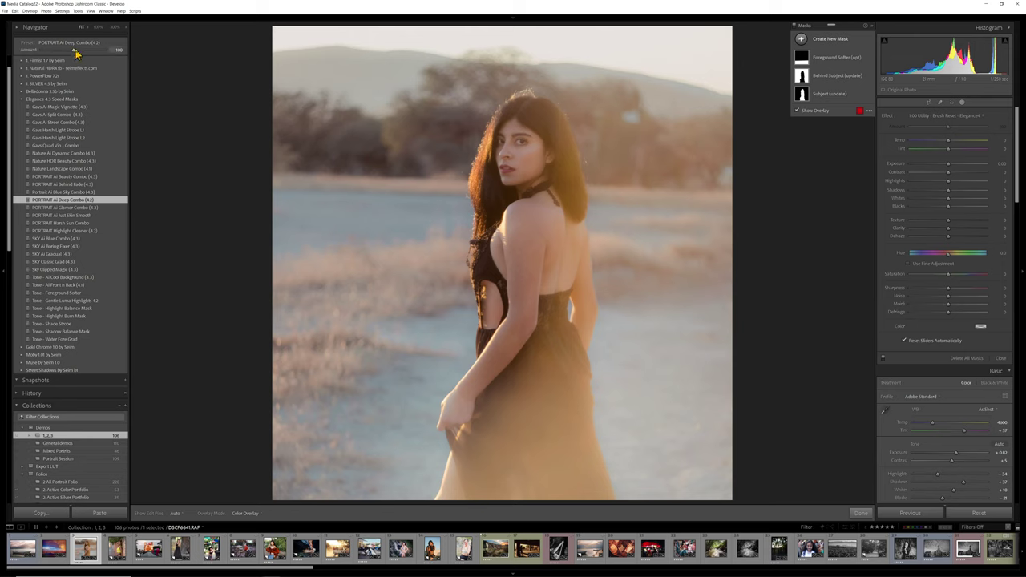
# Fine-tune the Deep Combo amount, check the original via reset and undo, then go to the next photo.
pyautogui.moveTo(74, 53); pyautogui.dragTo(134, 56)
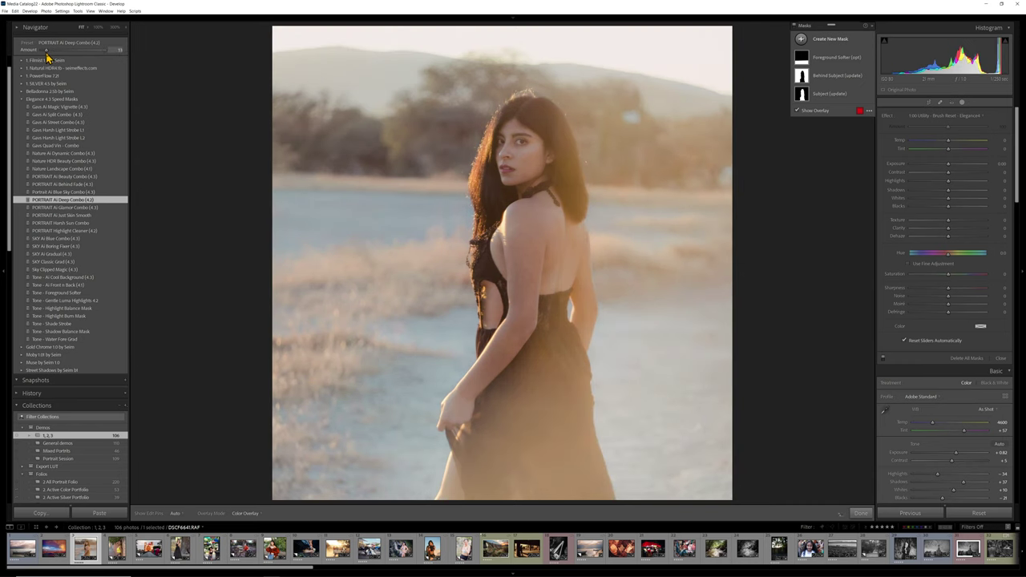
pyautogui.moveTo(52, 54)
pyautogui.mouseDown()
pyautogui.moveTo(103, 57)
pyautogui.moveTo(57, 62)
pyautogui.moveTo(98, 64)
pyautogui.moveTo(65, 59)
pyautogui.mouseUp()
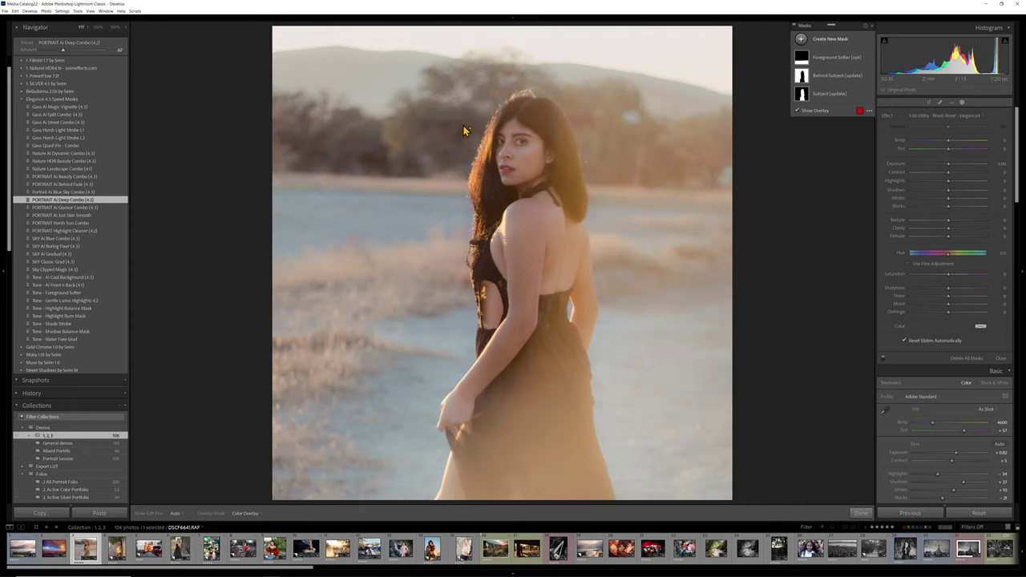
pyautogui.hotkey('ctrl', 'shift', 'r')
pyautogui.hotkey('ctrl', 'z')
pyautogui.press('Right')
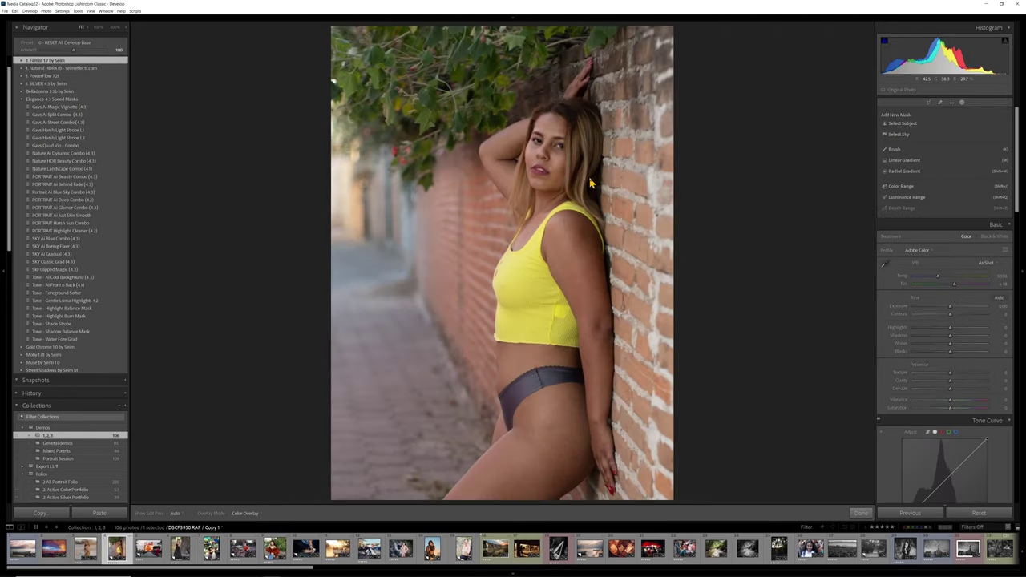
# Inspect the wall portrait at 1:1 and apply Belladonna 2.0's Clear Model (2.0) preset.
pyautogui.moveTo(558, 423); pyautogui.dragTo(570, 453)
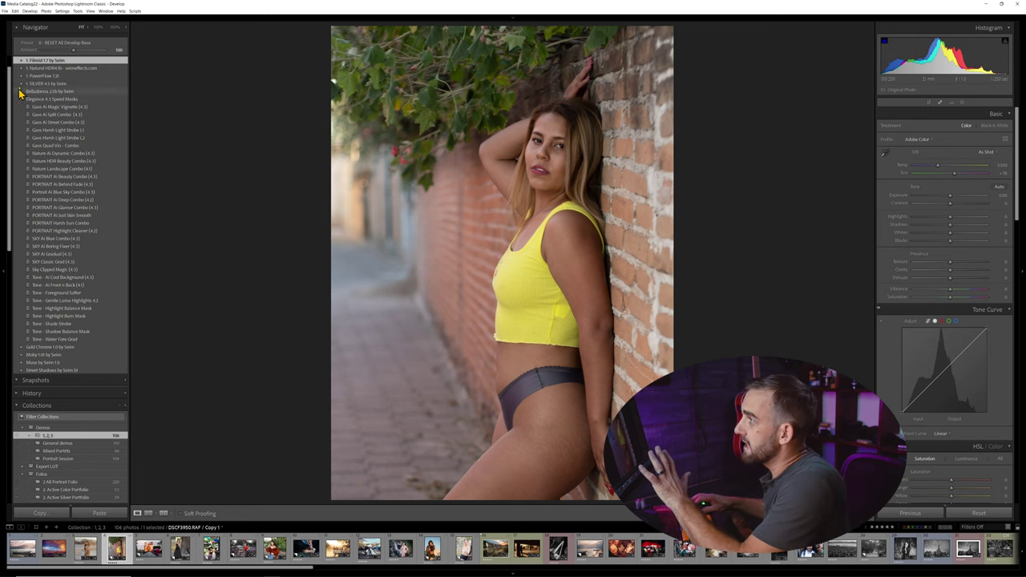
pyautogui.click(22, 62)
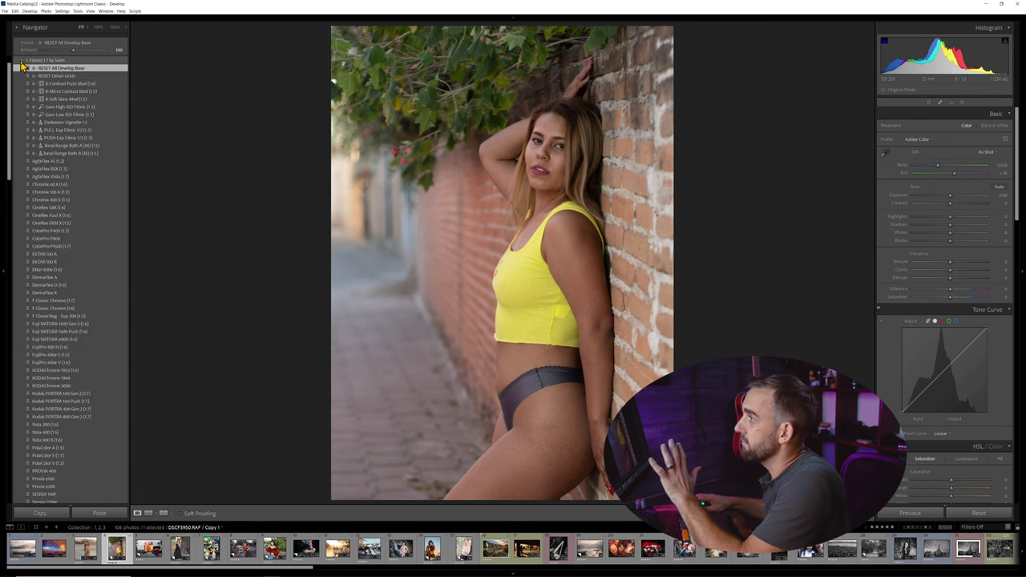
pyautogui.click(22, 61)
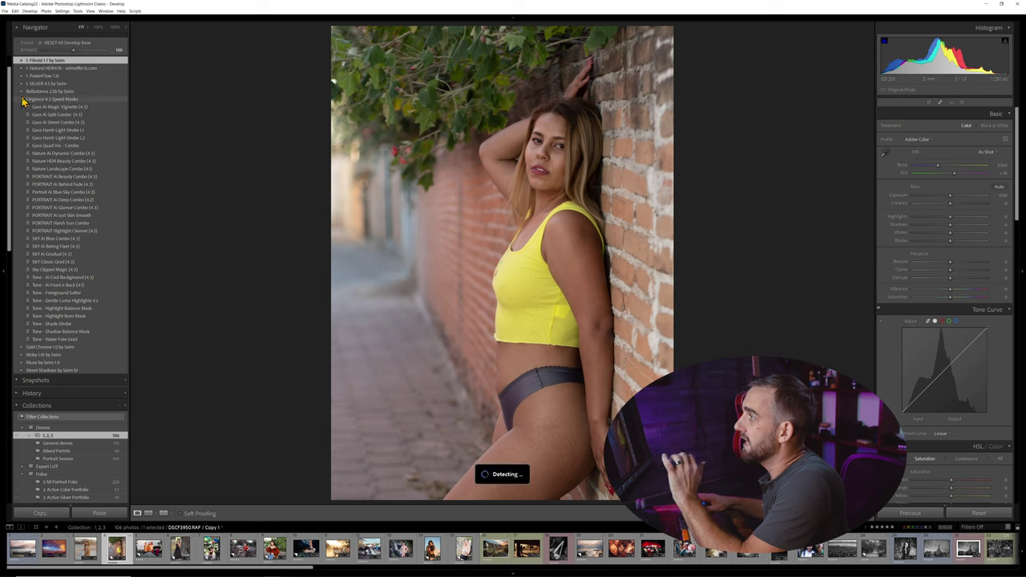
pyautogui.click(24, 92)
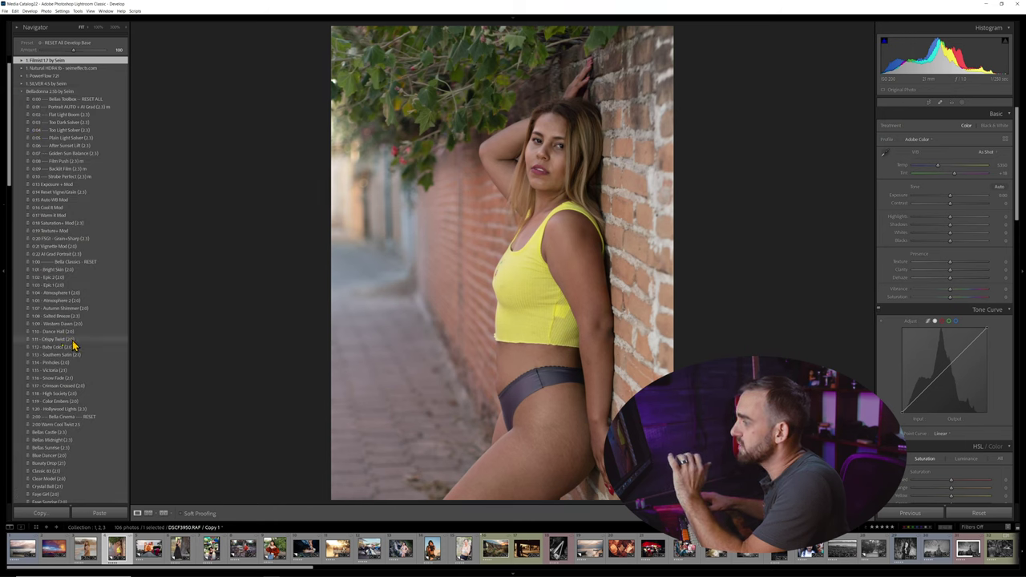
pyautogui.click(64, 480)
pyautogui.click(24, 92)
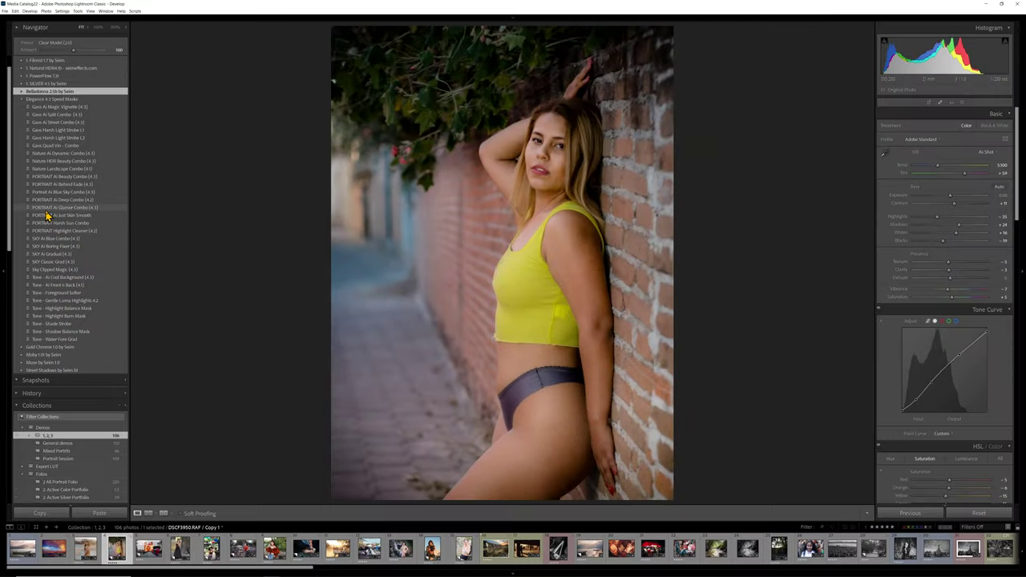
# Apply PORTRAIT Ai Glamor Combo (4.3) and inspect its Subject Low Soft mask components.
pyautogui.click(48, 207)
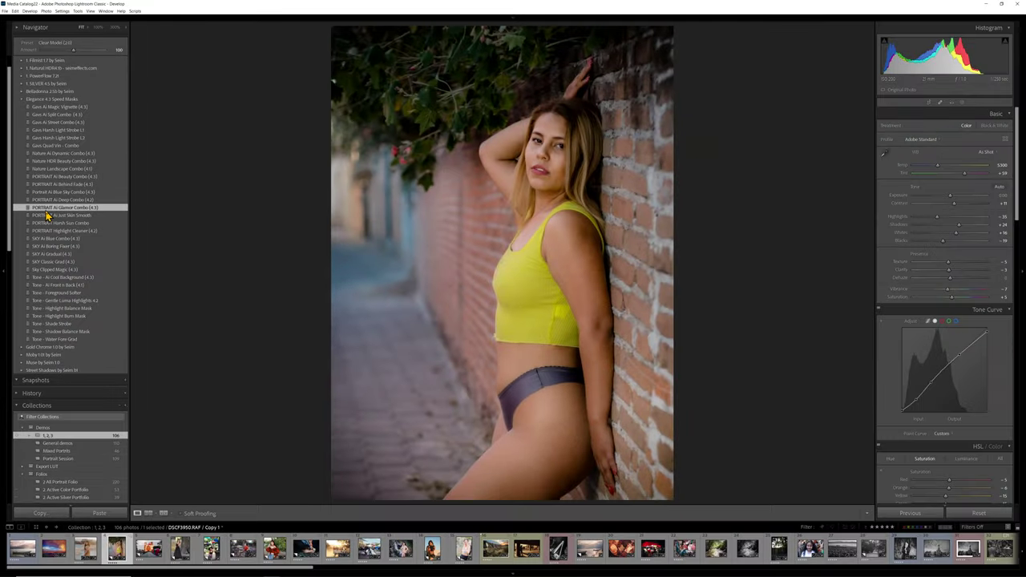
pyautogui.click(964, 104)
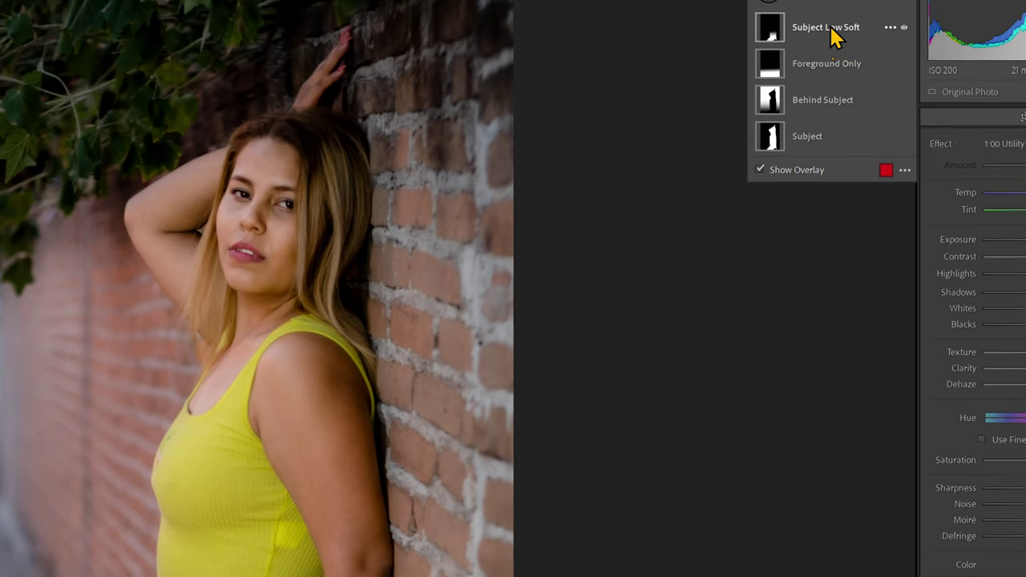
pyautogui.click(832, 34)
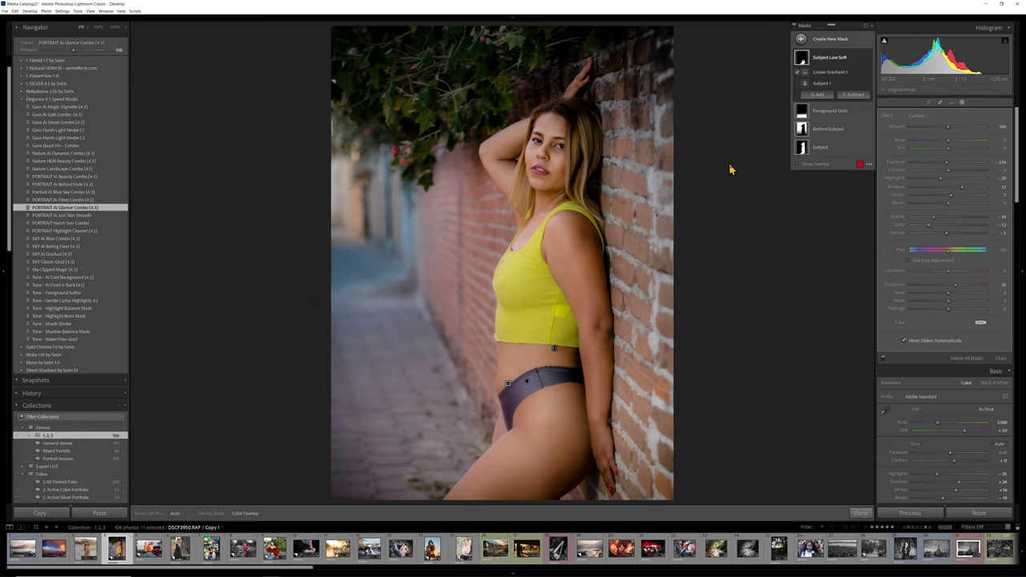
# Close masking, compare against the original, and lower the Glamor Combo preset amount slightly.
pyautogui.click(962, 104)
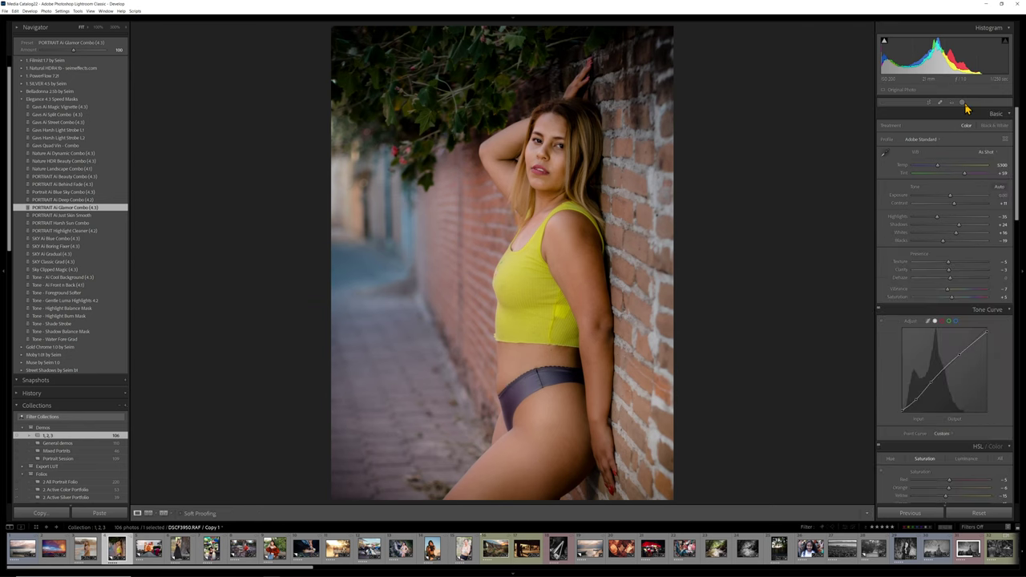
pyautogui.hotkey('ctrl', 'shift', 'r')
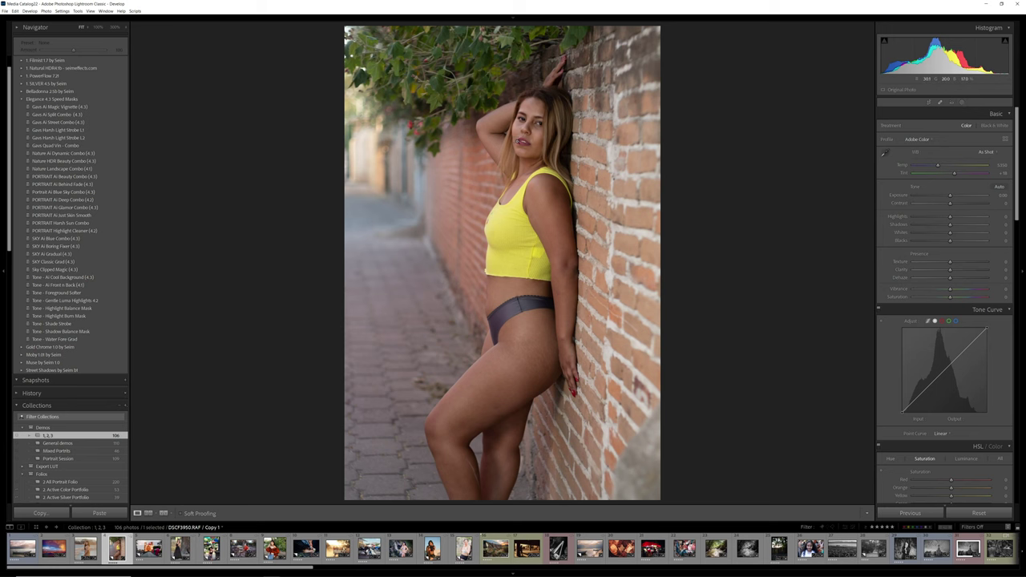
pyautogui.hotkey('ctrl', 'z')
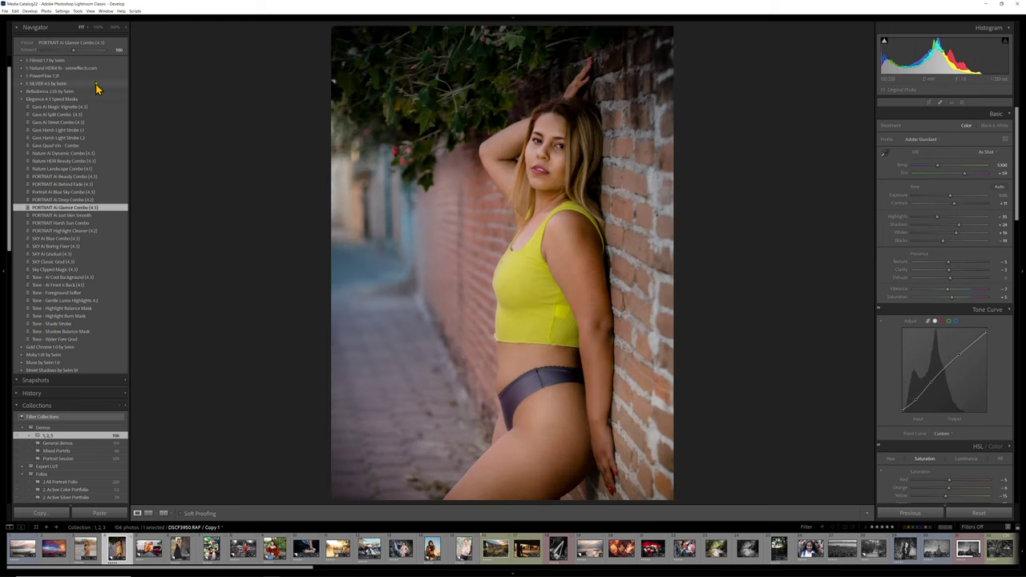
pyautogui.moveTo(69, 51)
pyautogui.mouseDown()
pyautogui.moveTo(57, 50)
pyautogui.moveTo(103, 49)
pyautogui.moveTo(69, 56)
pyautogui.mouseUp()
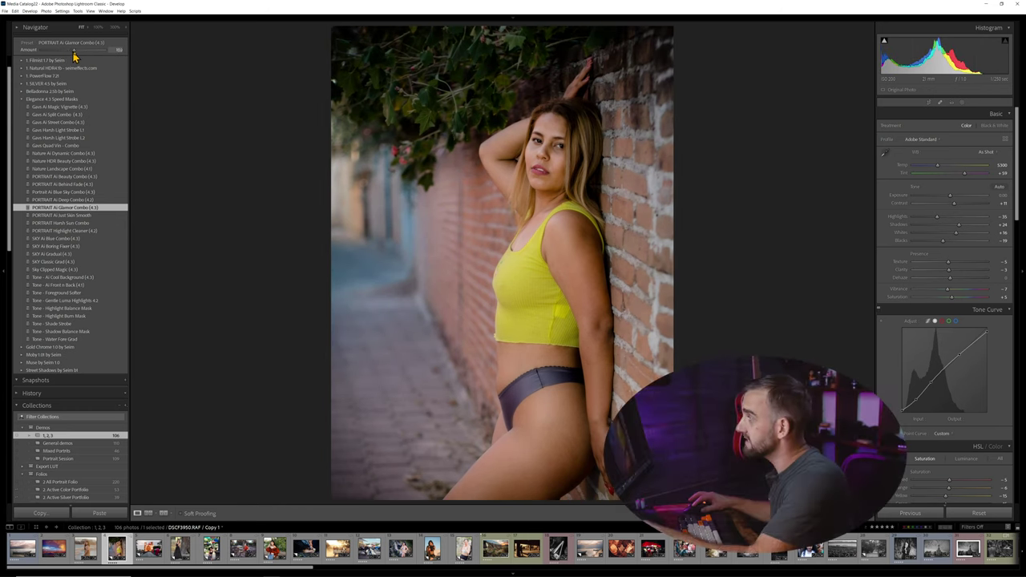
pyautogui.moveTo(69, 56)
pyautogui.mouseDown()
pyautogui.moveTo(97, 53)
pyautogui.moveTo(61, 51)
pyautogui.moveTo(70, 60)
pyautogui.mouseUp()
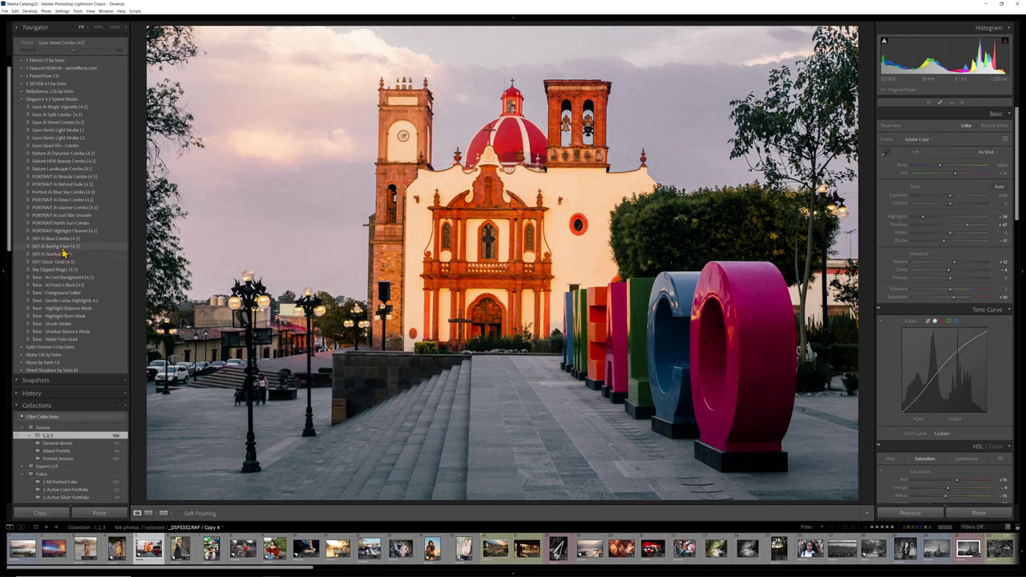
# Apply SKY Ai Boring Fixer (4.3) to the church photo at amount 163.
pyautogui.click(61, 247)
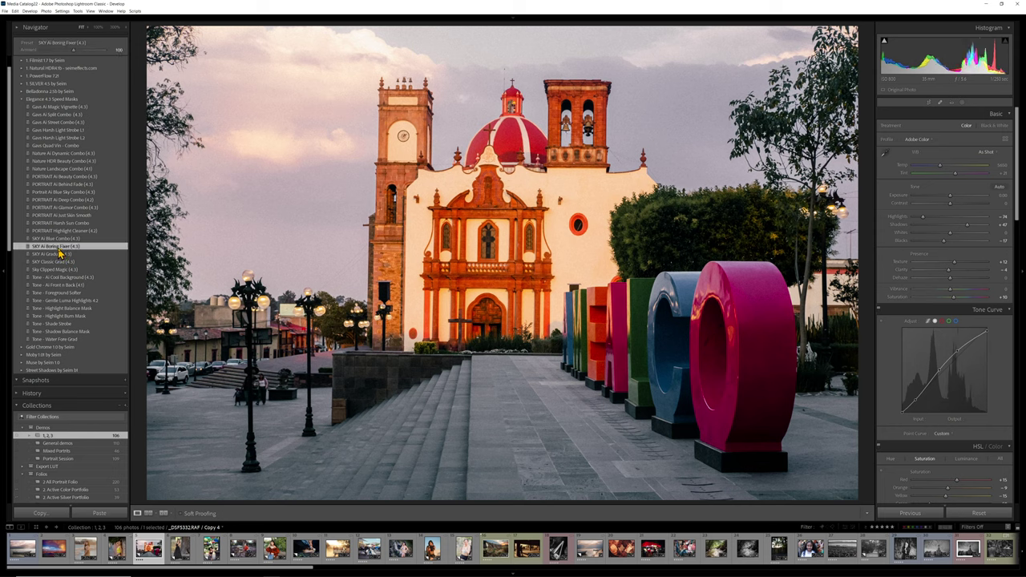
pyautogui.moveTo(88, 52); pyautogui.dragTo(92, 53)
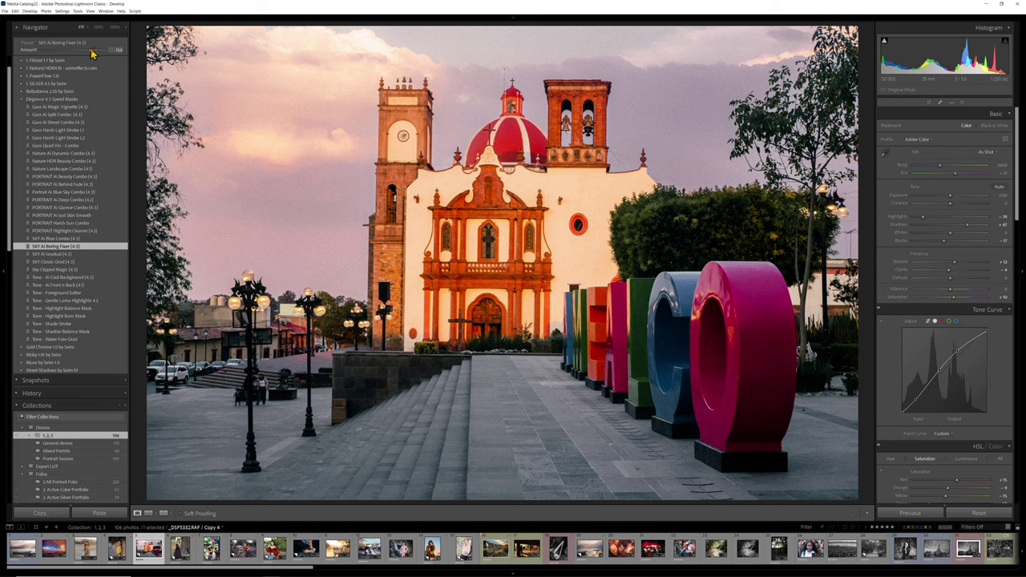
# Lower Temp and Exposure on the AI Boring Sky mask and compare it on and off.
pyautogui.click(962, 103)
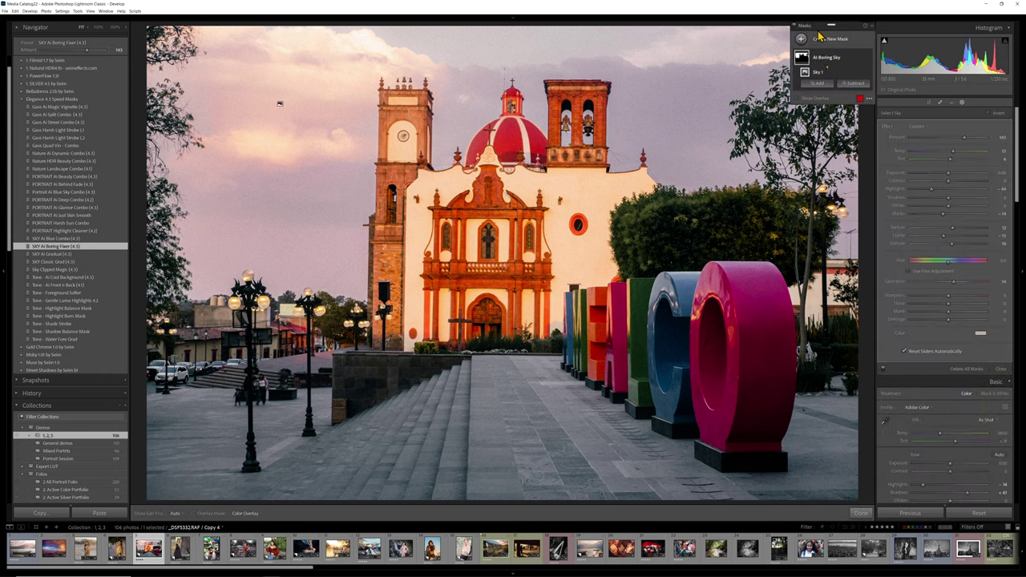
pyautogui.moveTo(952, 151); pyautogui.dragTo(947, 179)
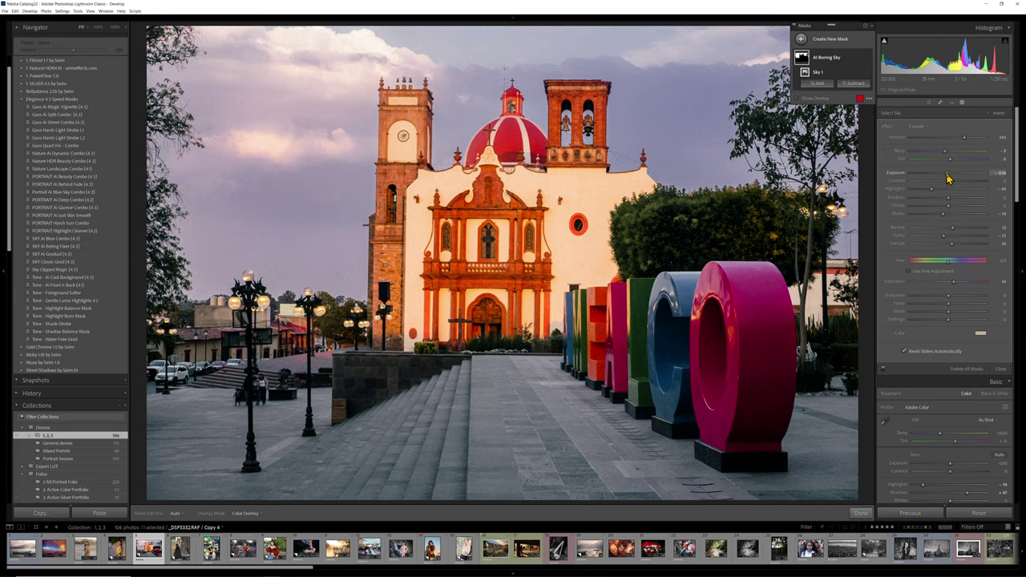
pyautogui.click(869, 60)
pyautogui.click(868, 60)
pyautogui.click(868, 60)
pyautogui.click(869, 60)
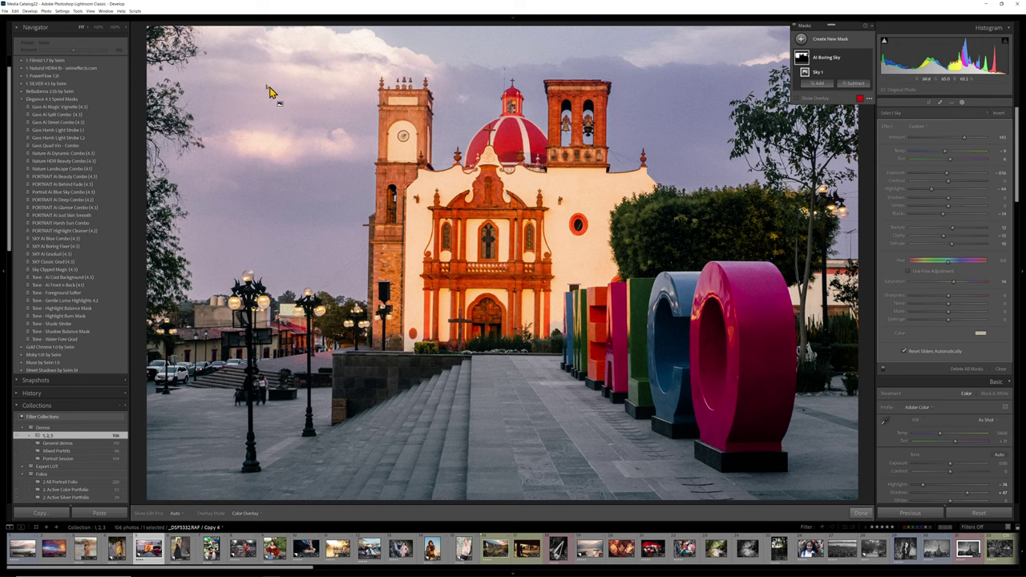
# Intersect the sky mask with a linear gradient from sky to plaza, then lower it slightly.
pyautogui.rightClick(835, 58)
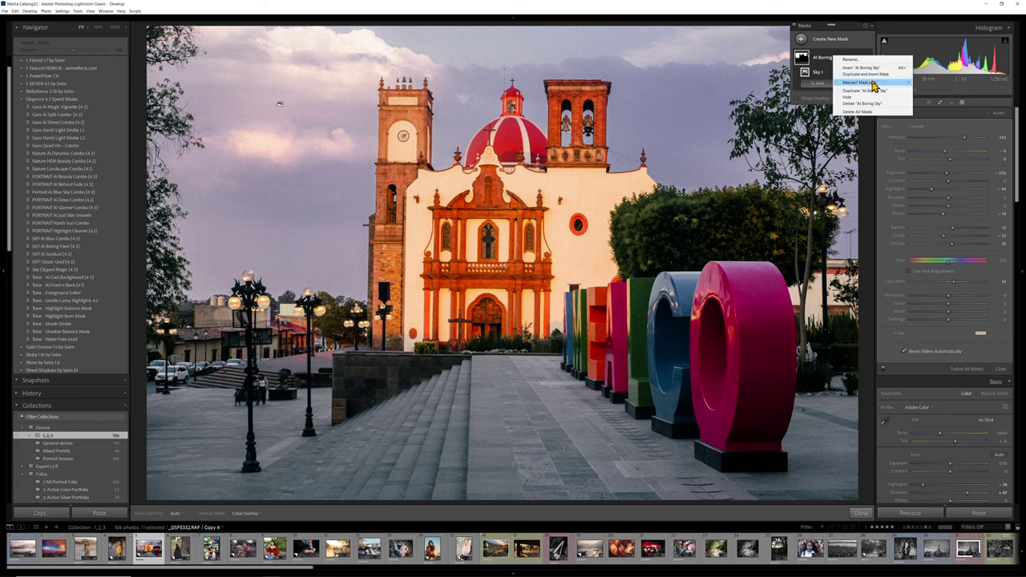
pyautogui.moveTo(873, 85)
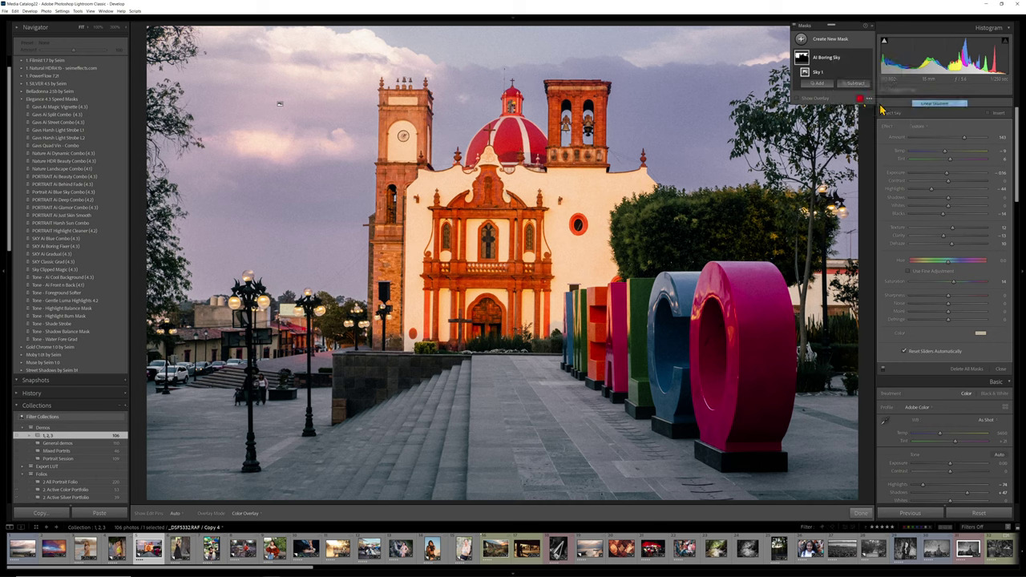
pyautogui.click(304, 206)
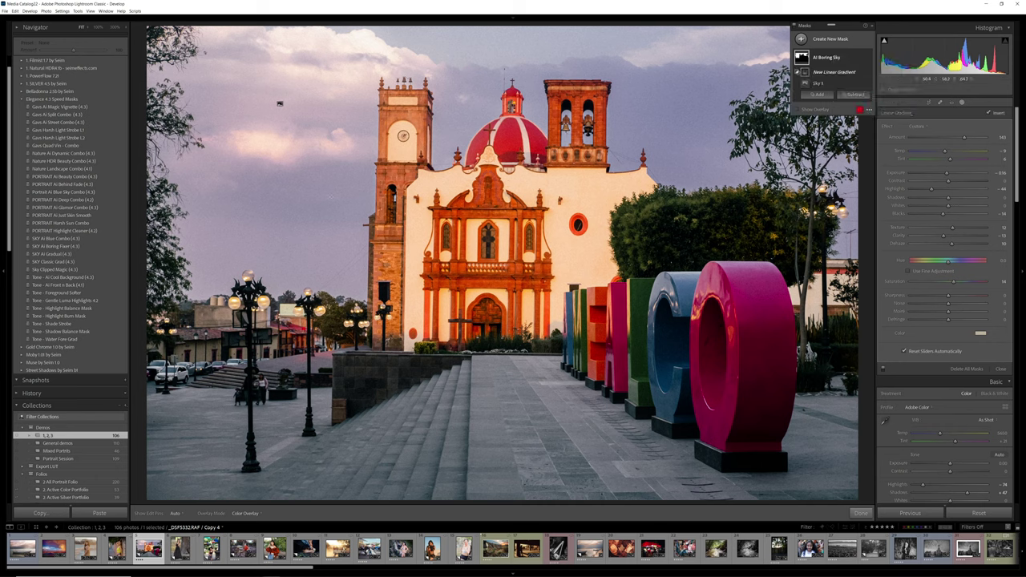
pyautogui.moveTo(340, 152); pyautogui.dragTo(339, 356)
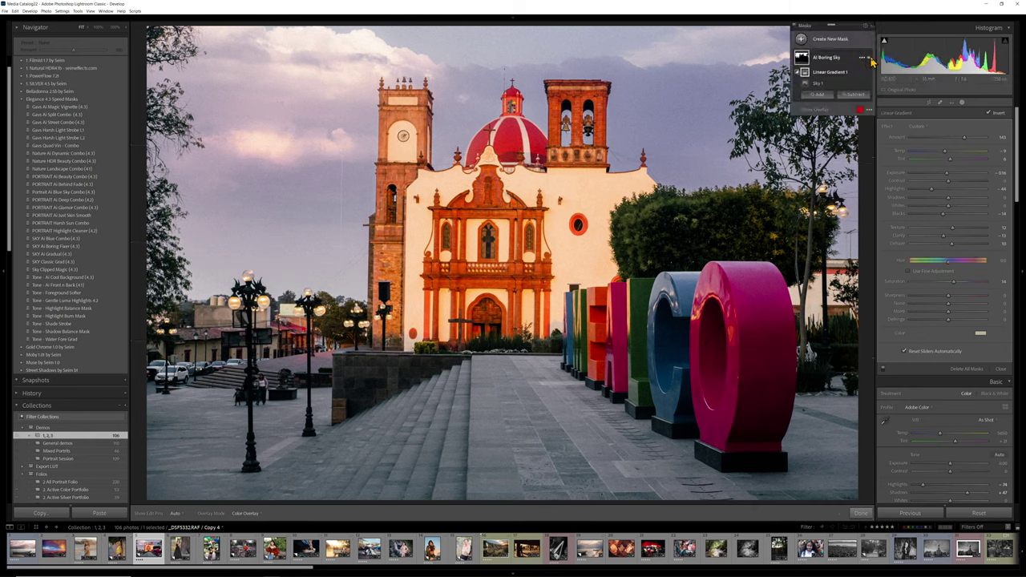
pyautogui.click(806, 73)
pyautogui.click(805, 72)
pyautogui.click(805, 72)
pyautogui.click(806, 73)
pyautogui.moveTo(339, 245); pyautogui.dragTo(329, 264)
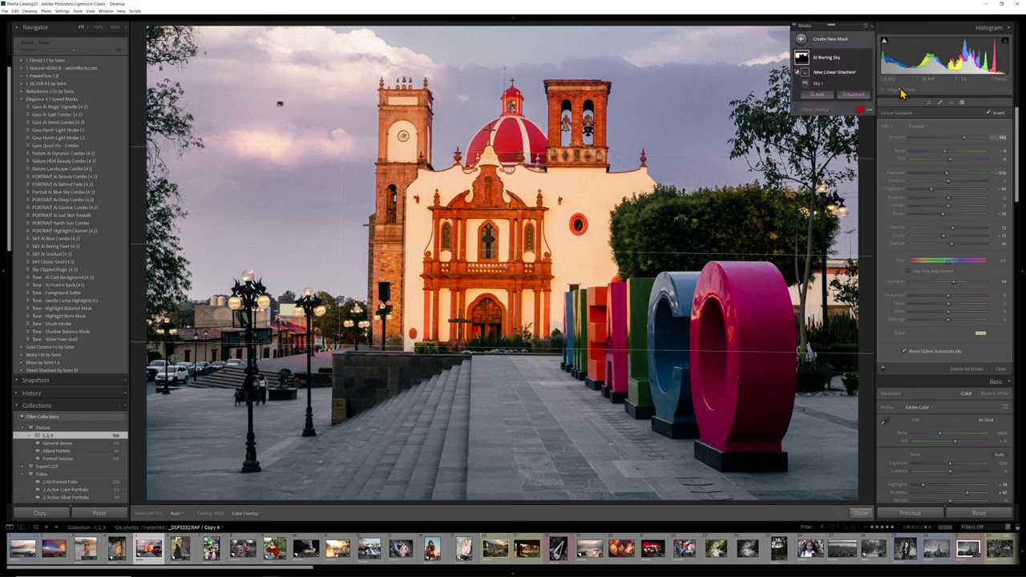
pyautogui.click(870, 63)
pyautogui.click(869, 62)
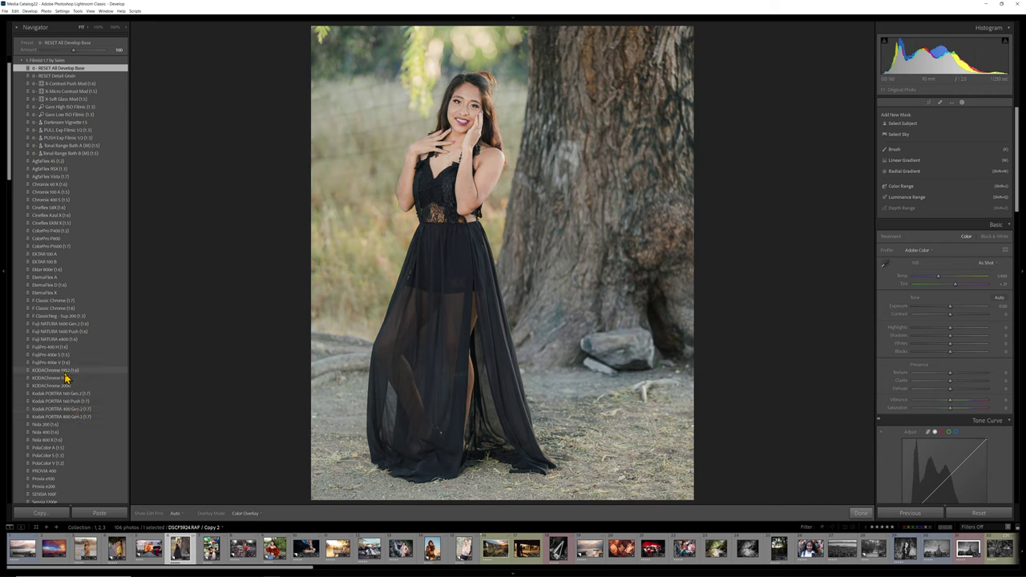
# Apply the Filmist FujiPro 400 H (1.6) preset to the tree portrait.
pyautogui.click(61, 346)
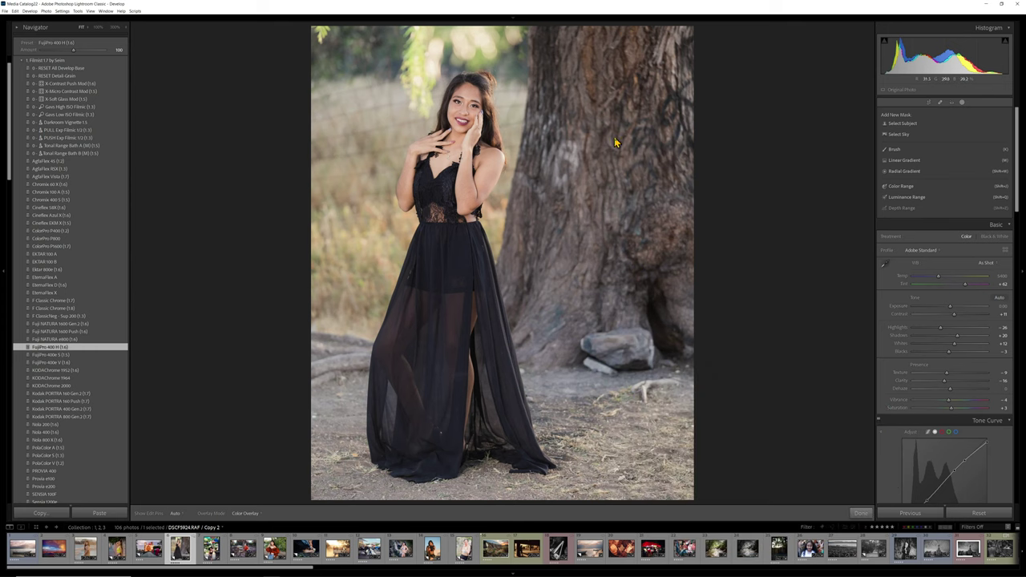
# Select the woman as Subject in Mask 1 and invert the mask to cover the background.
pyautogui.click(903, 124)
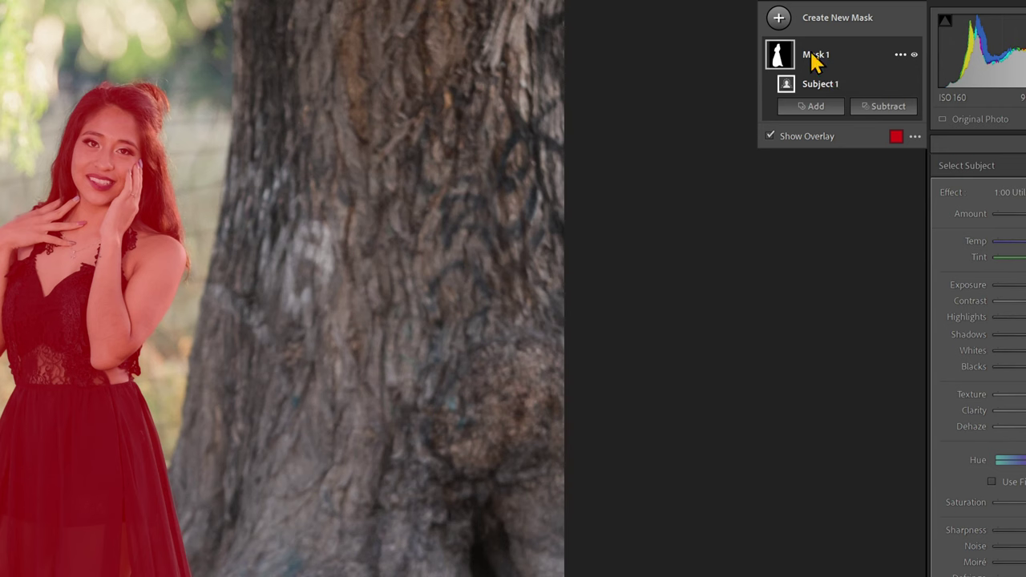
pyautogui.rightClick(816, 56)
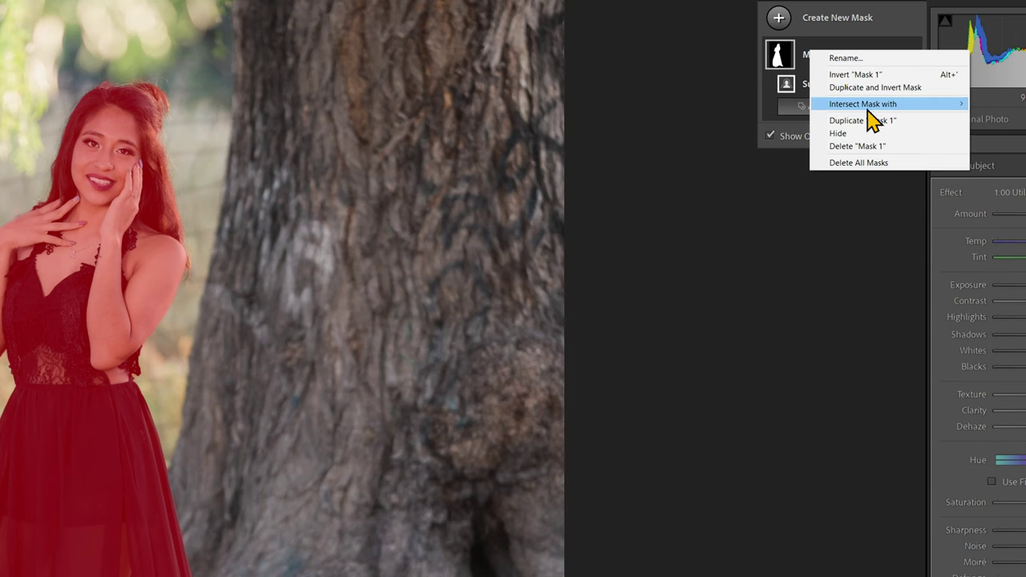
pyautogui.click(882, 74)
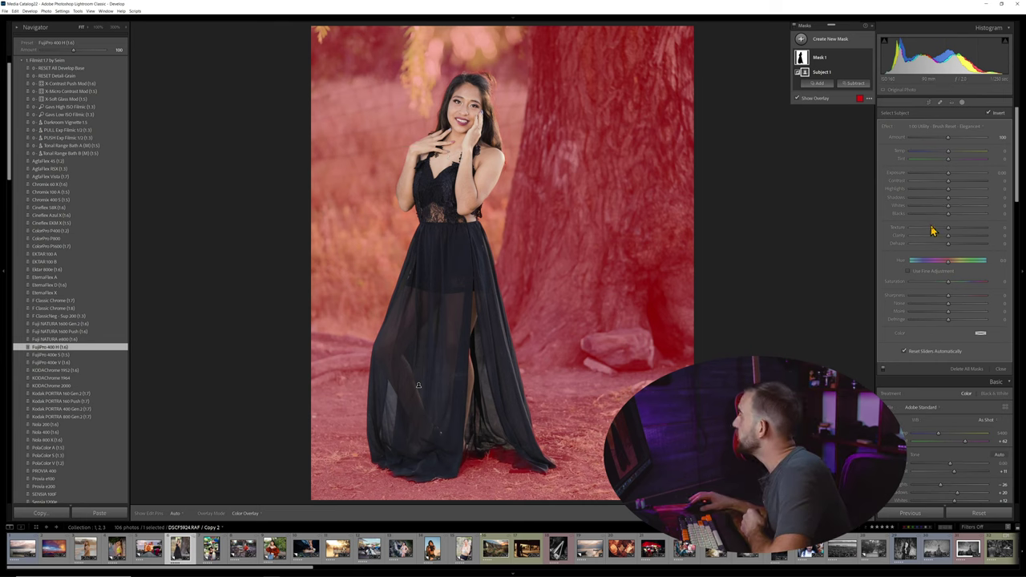
# Lower Mask 1's Exposure to darken the background and nudge its Shadows slightly.
pyautogui.moveTo(943, 178); pyautogui.dragTo(938, 179)
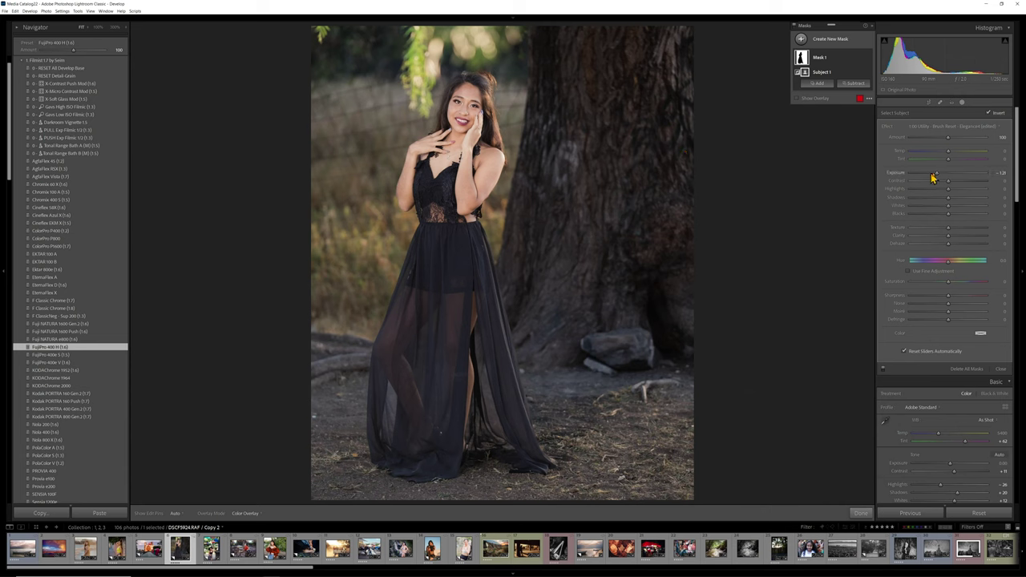
pyautogui.moveTo(937, 178); pyautogui.dragTo(932, 179)
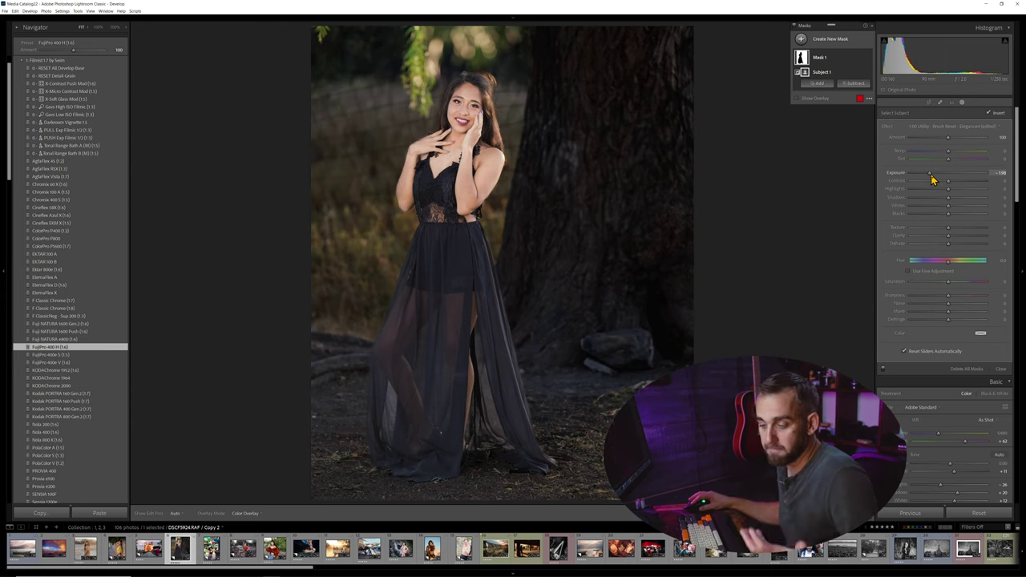
pyautogui.moveTo(932, 180); pyautogui.dragTo(946, 176)
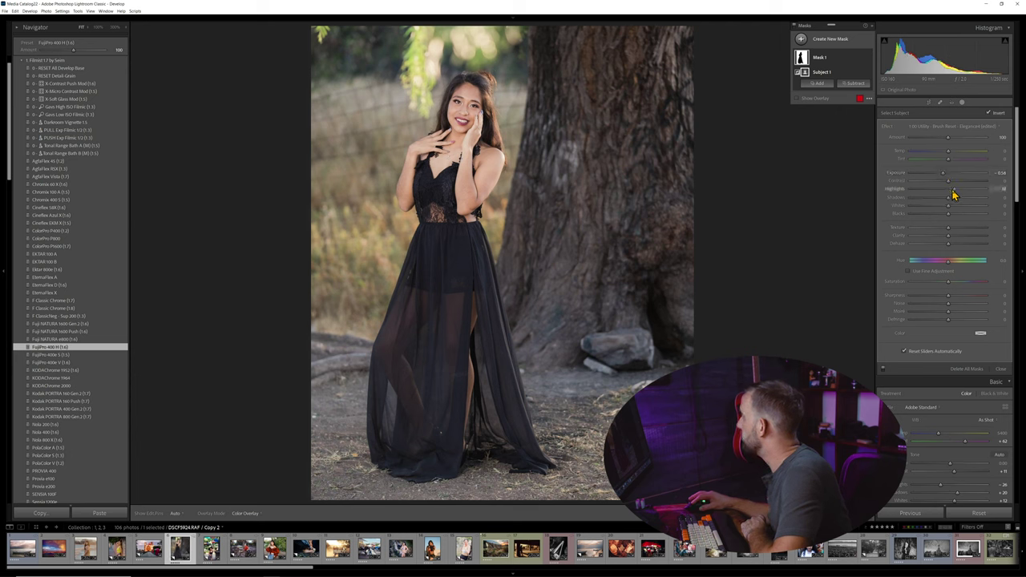
pyautogui.moveTo(946, 202); pyautogui.dragTo(947, 202)
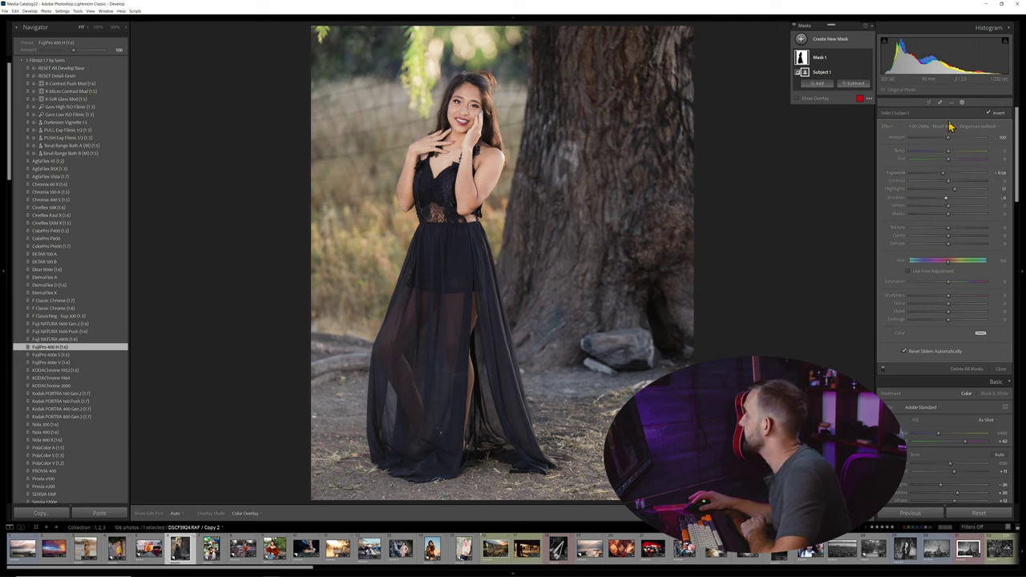
pyautogui.click(968, 136)
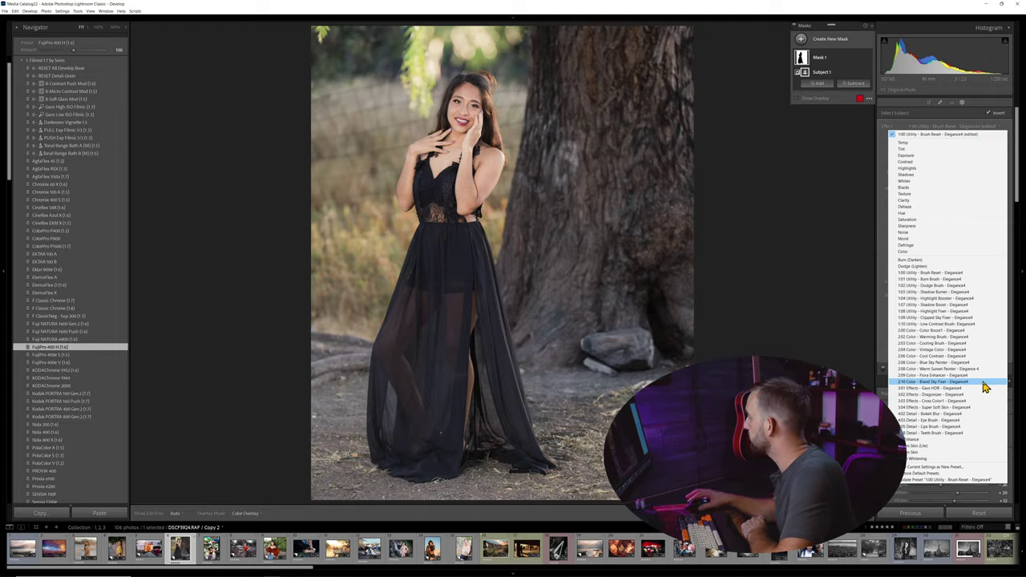
pyautogui.click(940, 118)
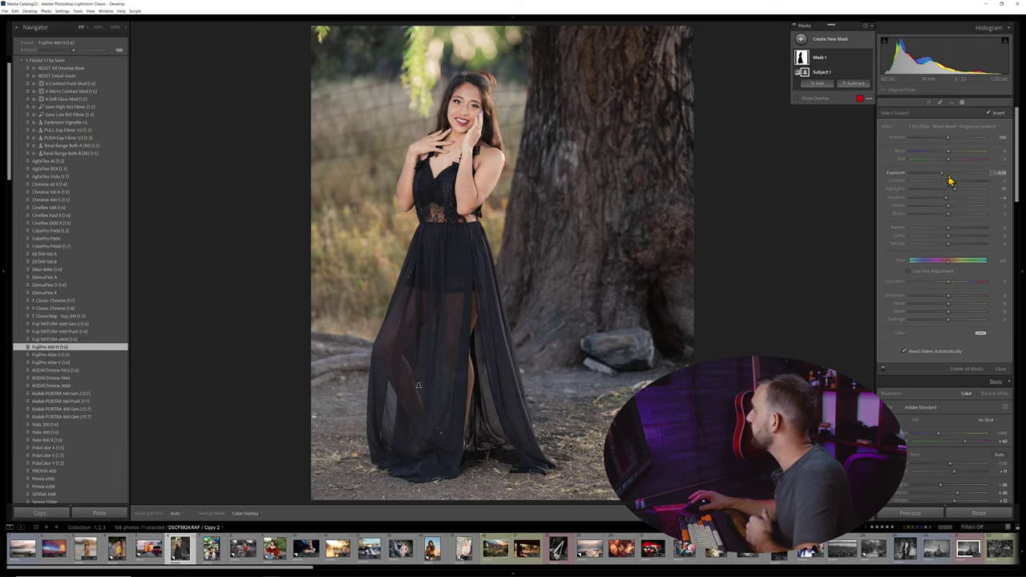
pyautogui.moveTo(944, 178); pyautogui.dragTo(937, 179)
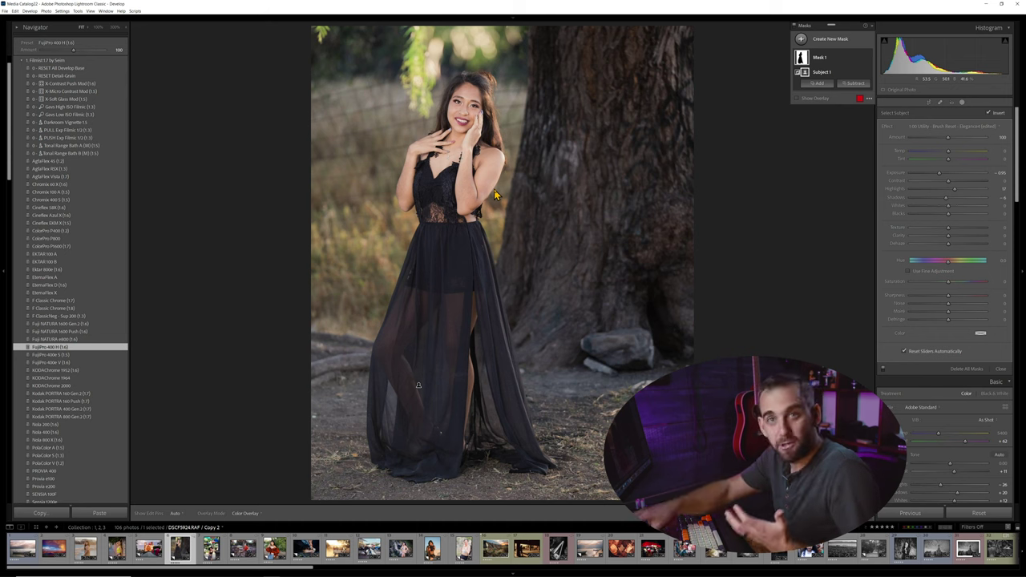
# Intersect Mask 1 with a radial gradient ellipse around the woman and switch off its inversion.
pyautogui.rightClick(818, 61)
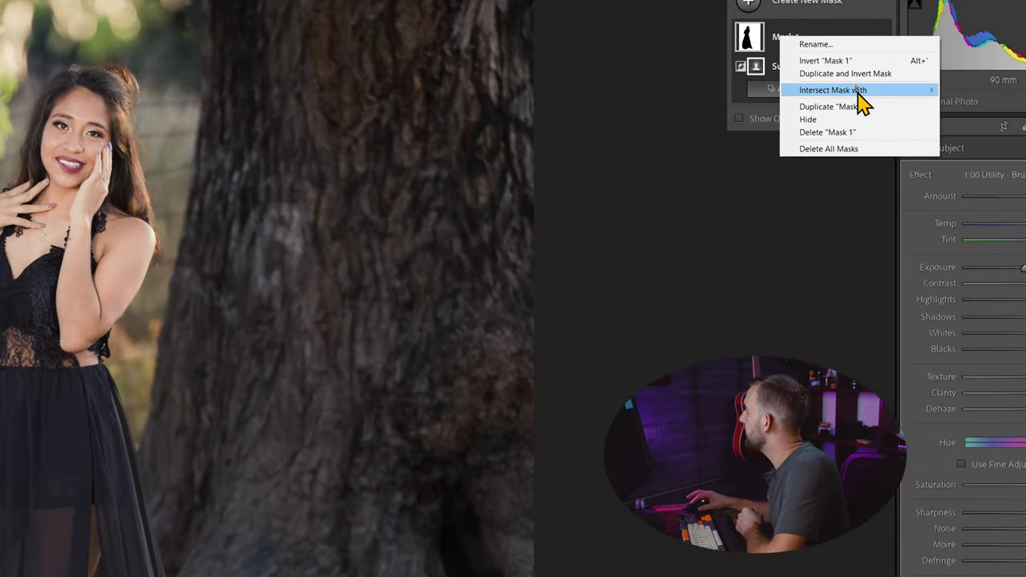
pyautogui.moveTo(856, 84)
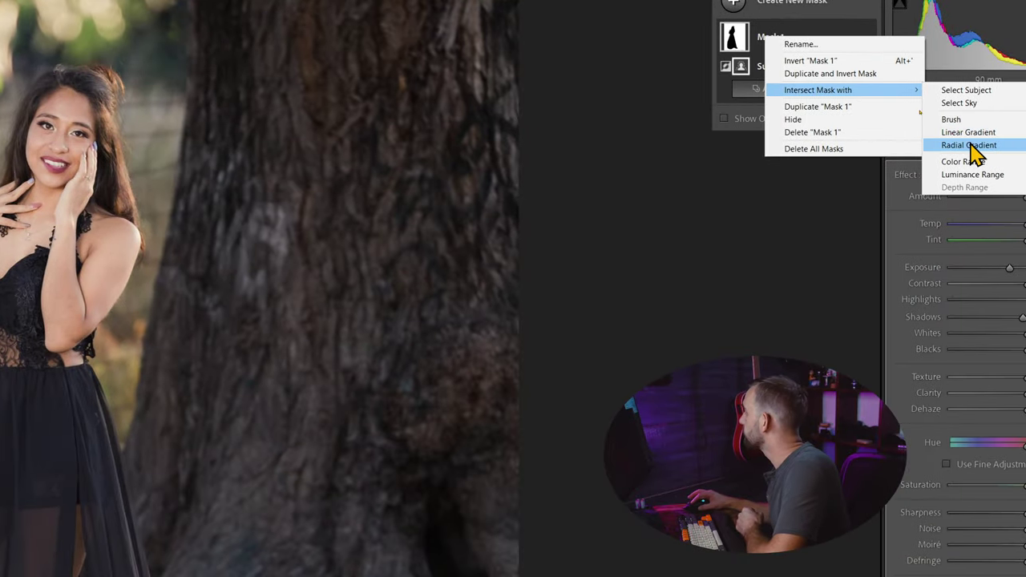
pyautogui.click(970, 145)
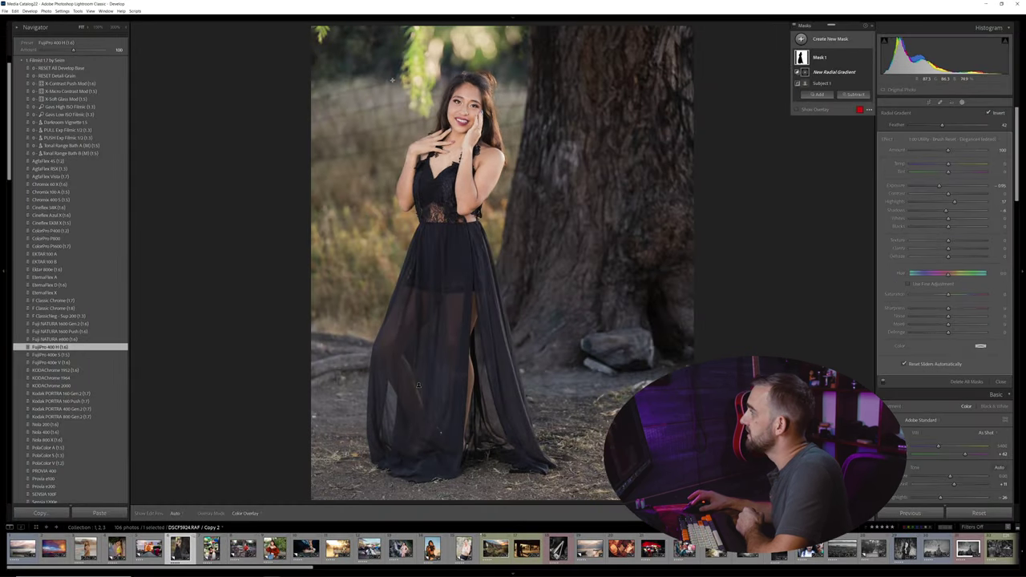
pyautogui.moveTo(392, 80); pyautogui.dragTo(451, 445)
pyautogui.moveTo(451, 259); pyautogui.dragTo(465, 237)
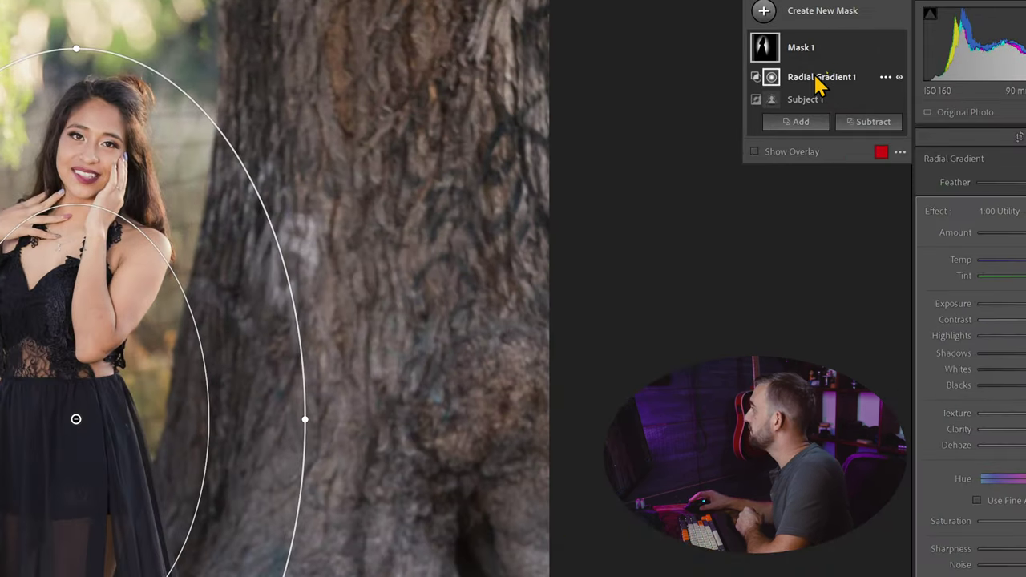
pyautogui.rightClick(817, 80)
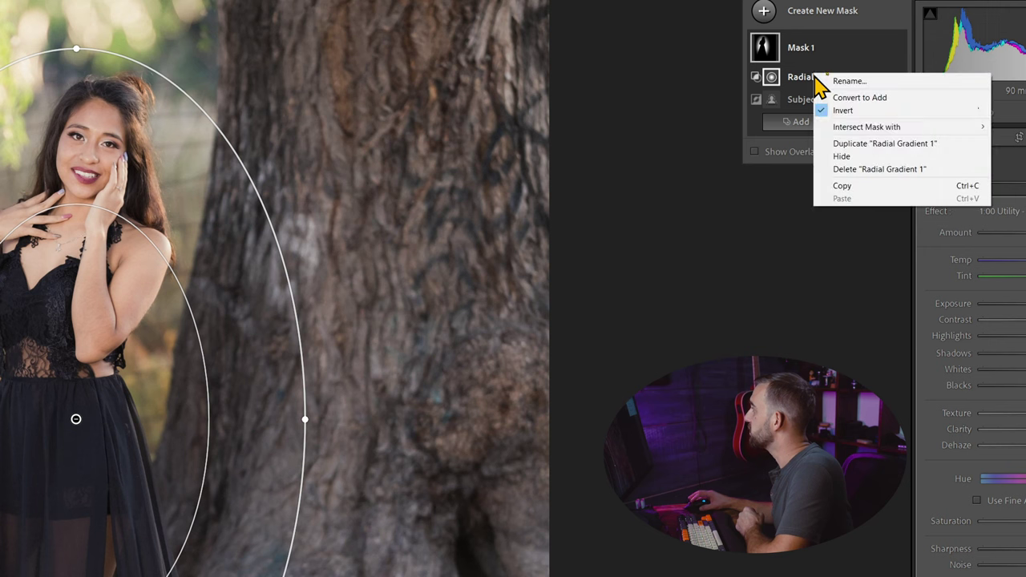
pyautogui.click(872, 112)
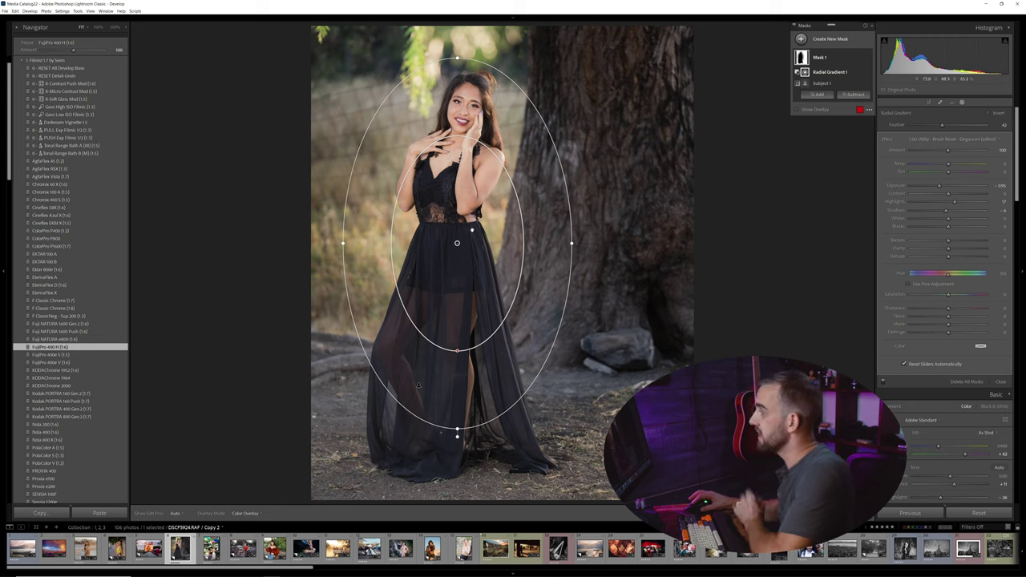
# Compare the photo with the Masks panel and mask effect hidden and shown.
pyautogui.hotkey('shift', 'w')
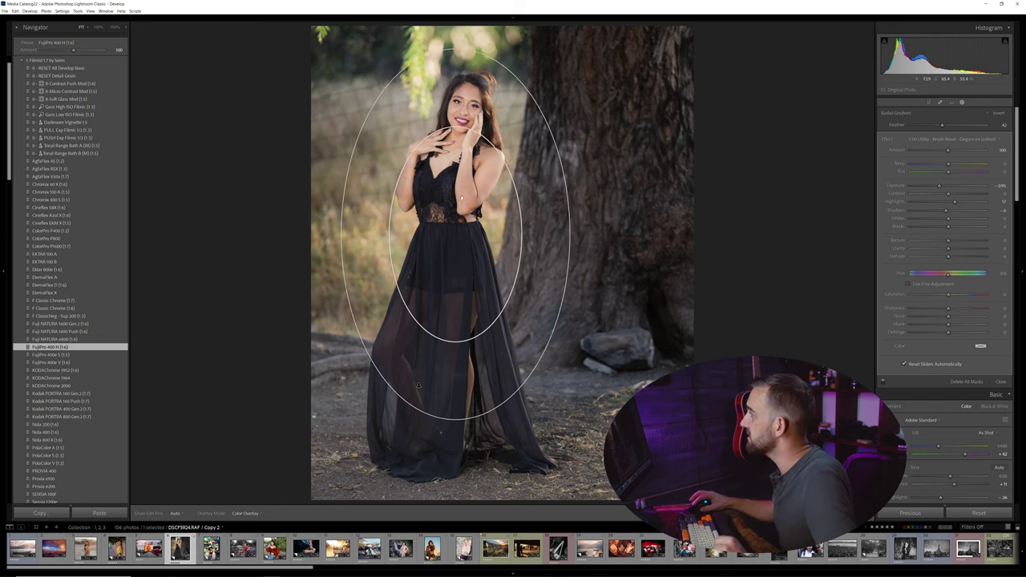
pyautogui.hotkey('shift', 'w')
pyautogui.click(869, 61)
pyautogui.click(870, 61)
pyautogui.click(870, 61)
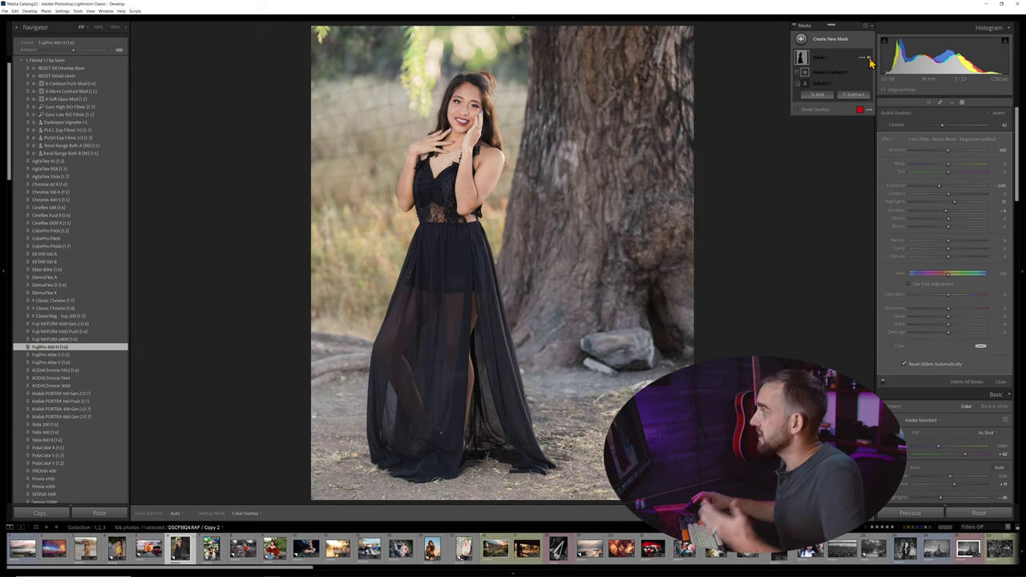
pyautogui.click(870, 61)
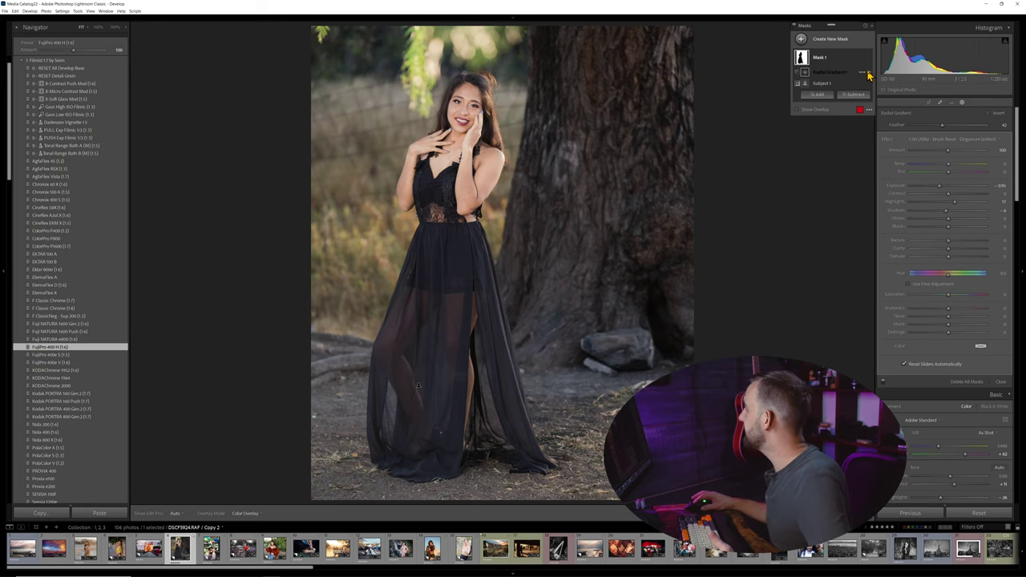
# Re-centre Radial Gradient 1 lower over the woman's dress.
pyautogui.click(869, 73)
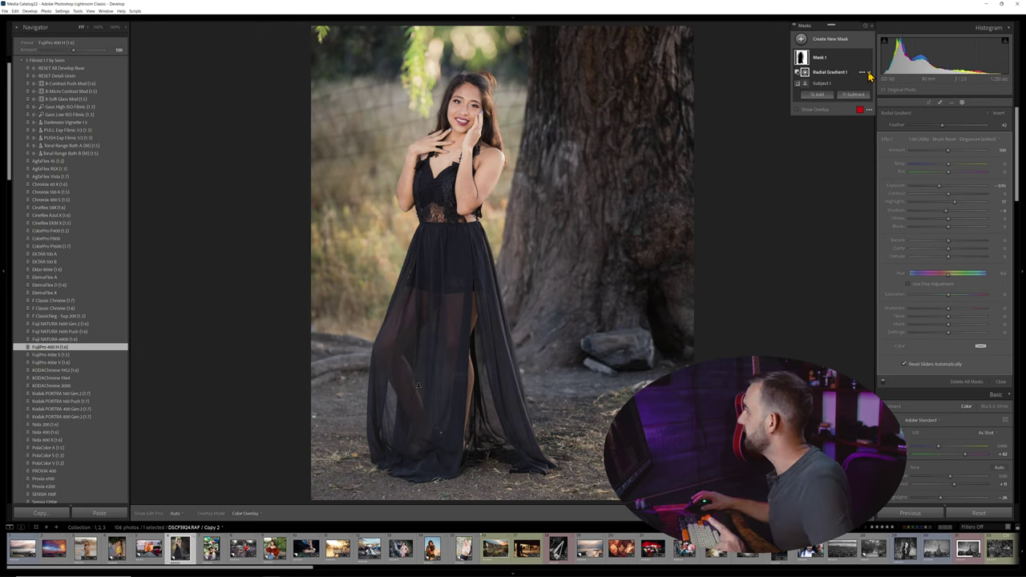
pyautogui.moveTo(455, 236); pyautogui.dragTo(589, 222)
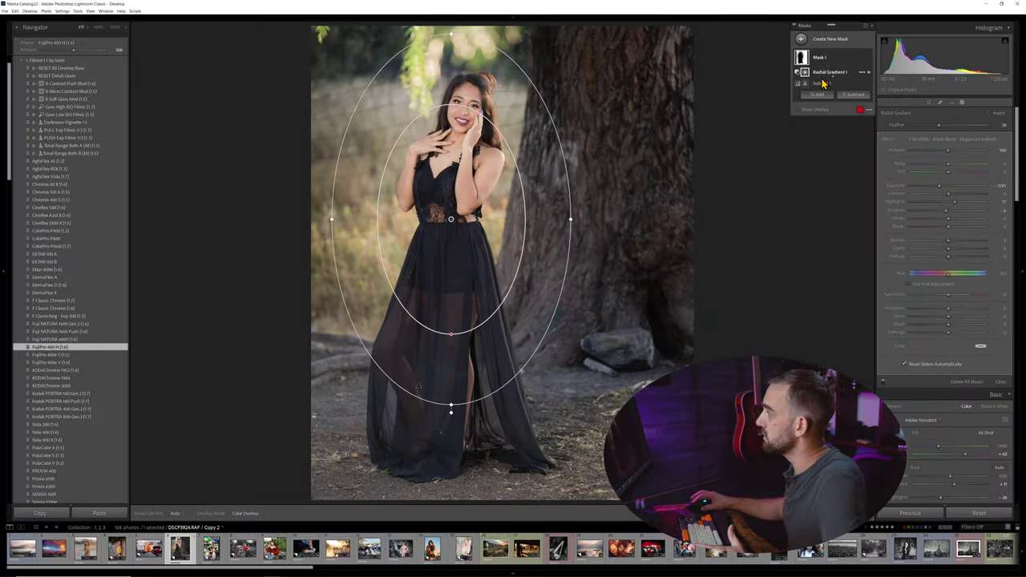
pyautogui.moveTo(451, 219); pyautogui.dragTo(496, 228)
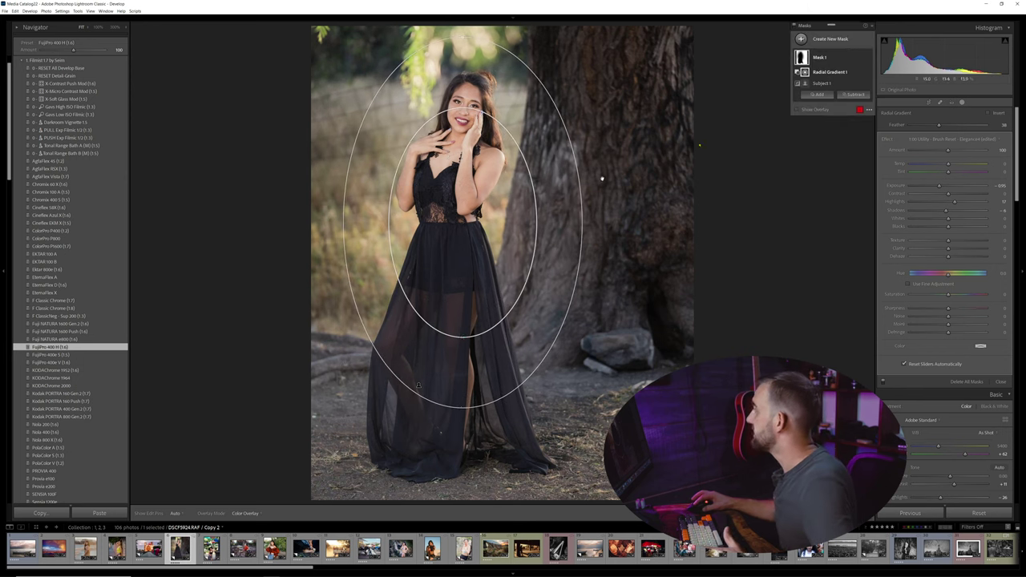
# Delete all masks and apply the Gavs Ai Magic Vignette (4.3) preset from Elegance 4.3 Speed Masks.
pyautogui.rightClick(849, 72)
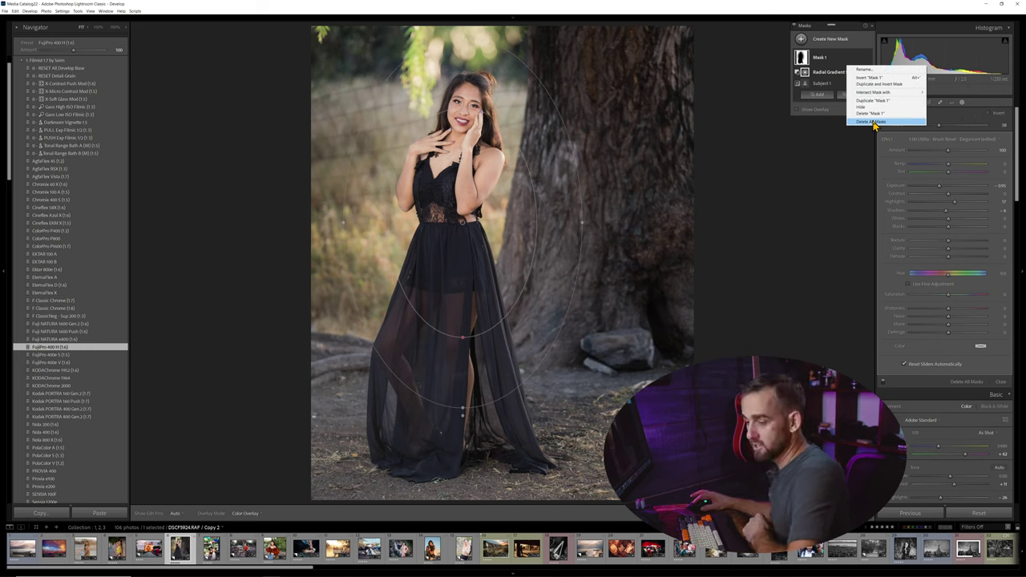
pyautogui.click(872, 121)
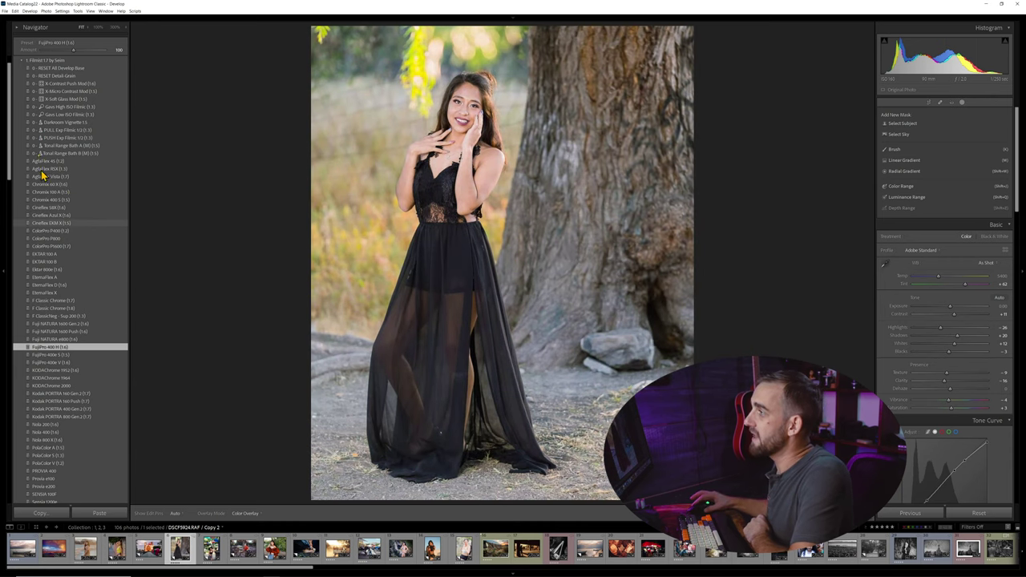
pyautogui.click(21, 63)
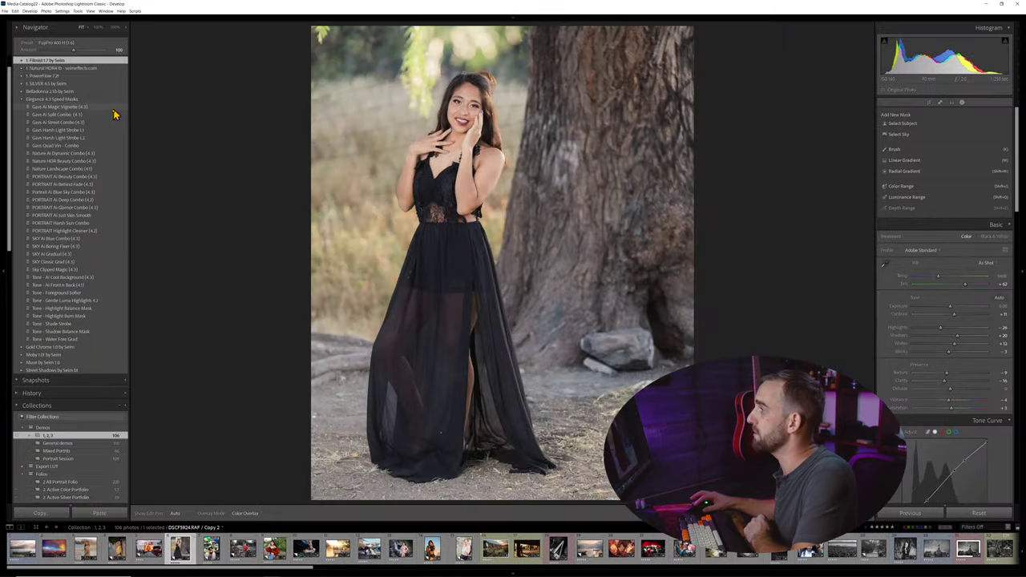
pyautogui.click(92, 107)
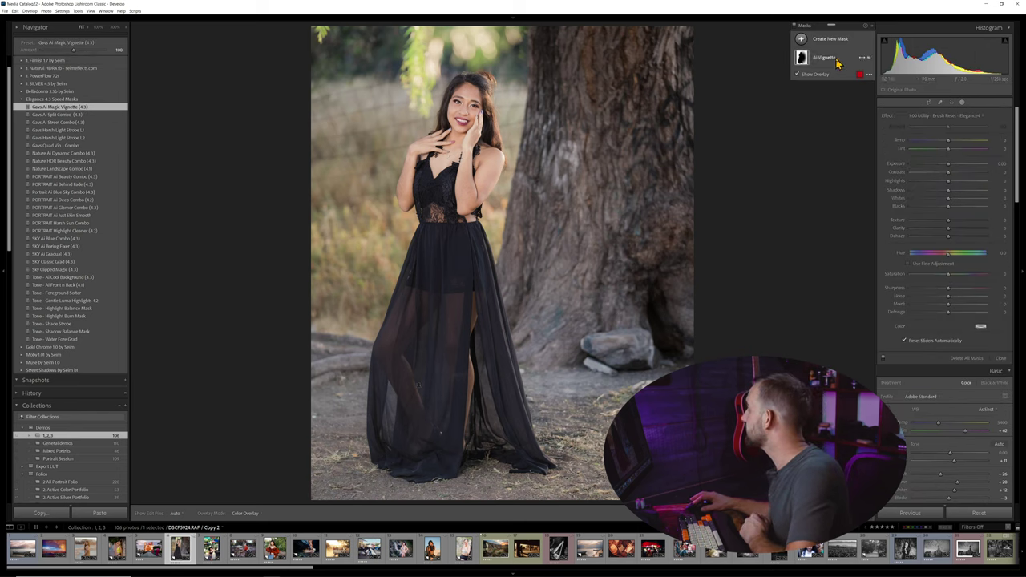
# Lower the Ai Vignette's exposure and centre and shrink its Radial Gradient 1 ellipse on the woman.
pyautogui.click(833, 60)
pyautogui.moveTo(944, 166); pyautogui.dragTo(941, 169)
pyautogui.click(826, 72)
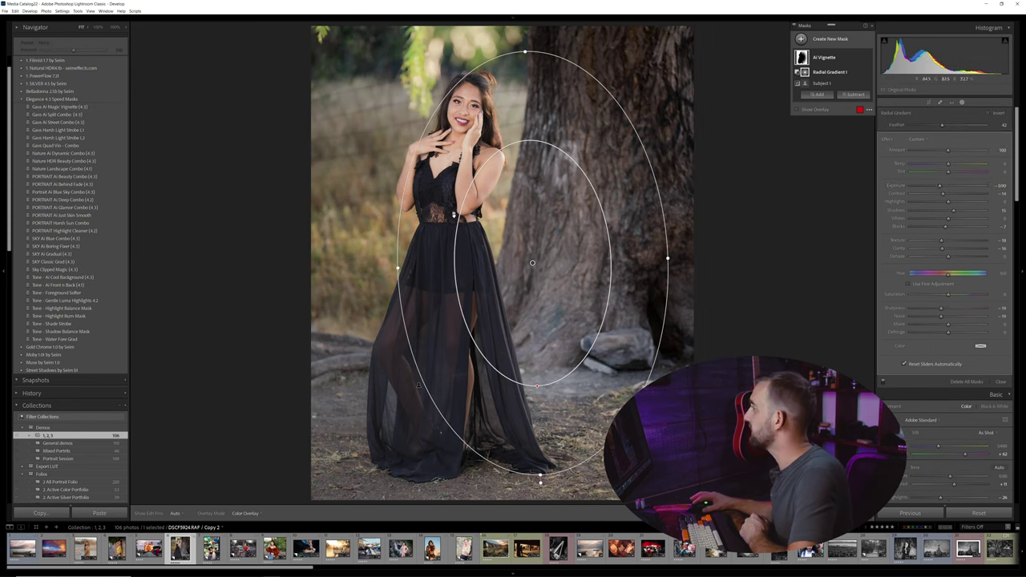
pyautogui.moveTo(532, 264); pyautogui.dragTo(471, 244)
pyautogui.moveTo(477, 457); pyautogui.dragTo(479, 422)
pyautogui.moveTo(417, 386); pyautogui.dragTo(437, 375)
# Toggle the Ai Vignette mask on and off repeatedly to compare the portrait with and without it.
pyautogui.click(962, 104)
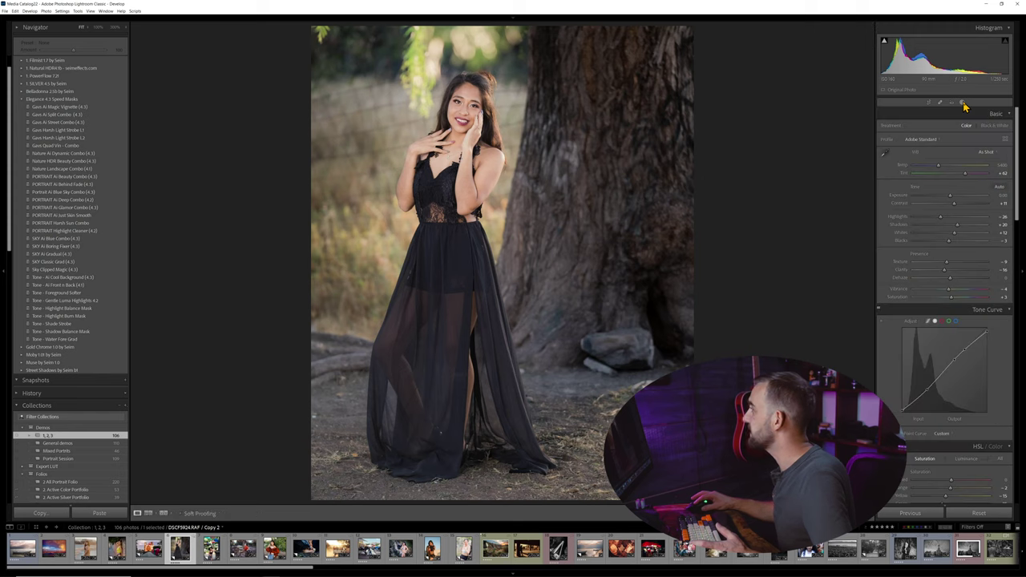
pyautogui.click(963, 105)
pyautogui.click(870, 60)
pyautogui.click(869, 60)
pyautogui.click(870, 60)
pyautogui.click(869, 60)
pyautogui.click(869, 60)
pyautogui.click(869, 60)
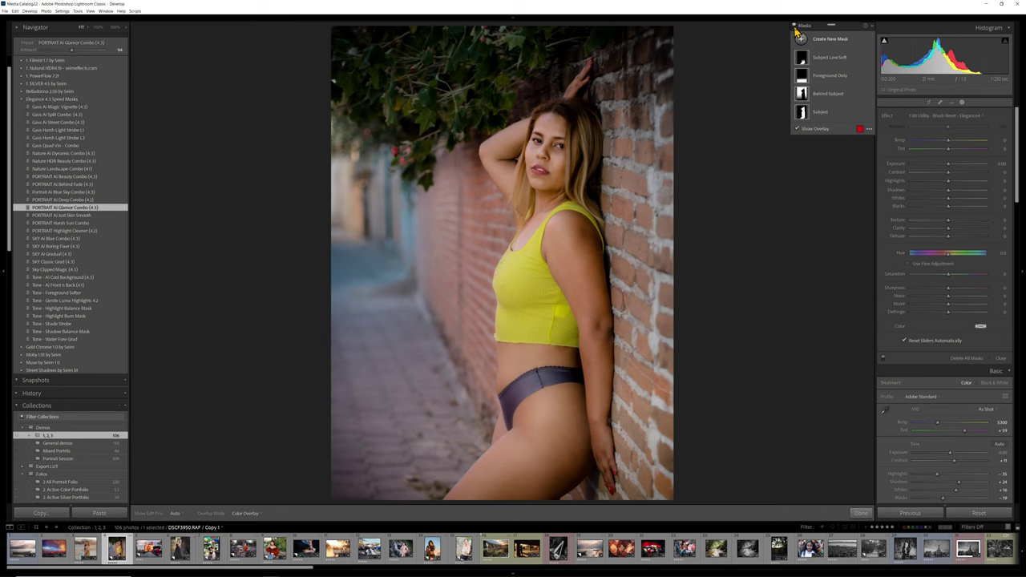
# Exit masking and raise the Whites slider to brighten the wall portrait's highlights.
pyautogui.click(796, 32)
pyautogui.click(961, 103)
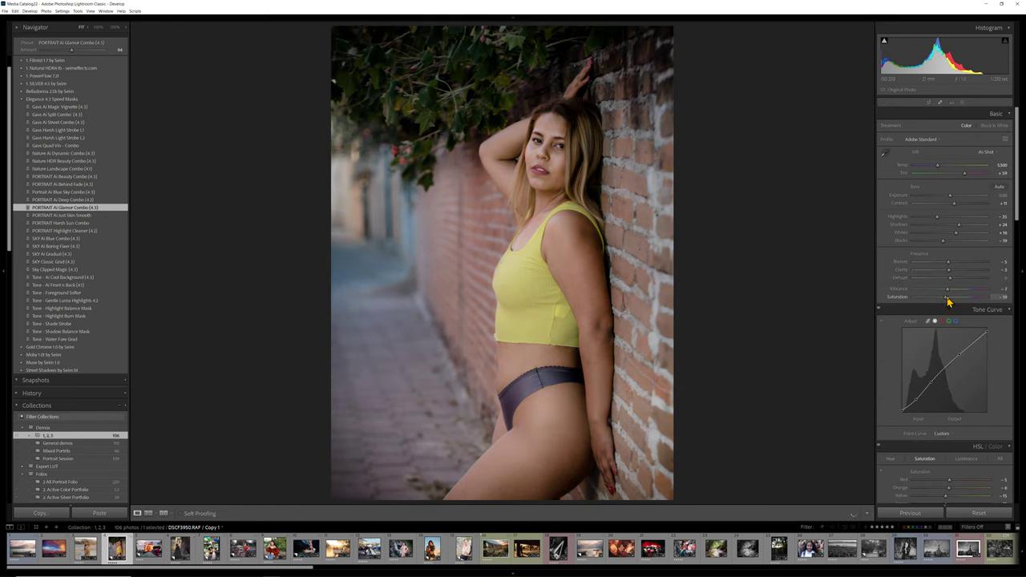
pyautogui.moveTo(954, 234); pyautogui.dragTo(963, 235)
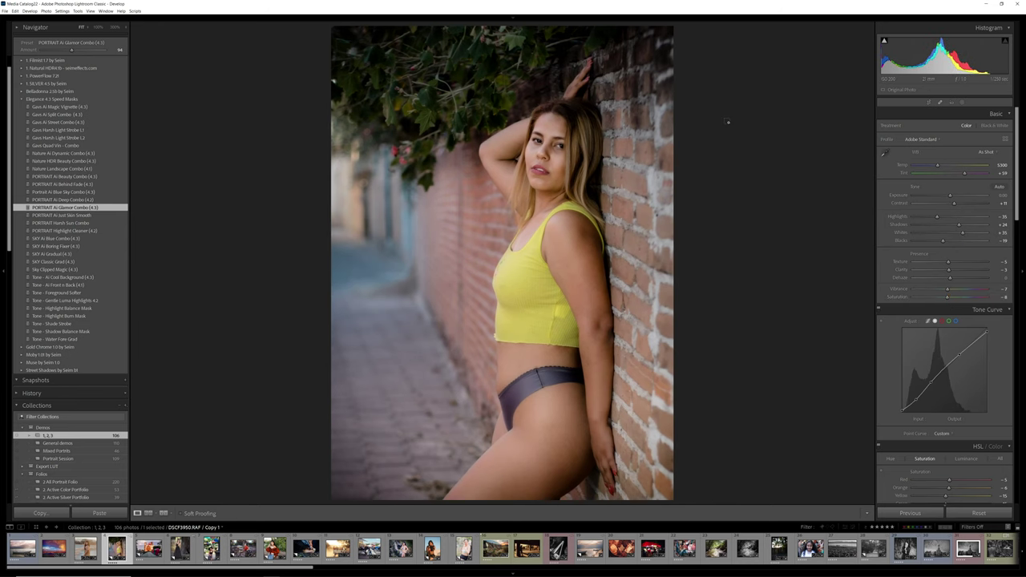
pyautogui.hotkey('ctrl', 'shift', 'r')
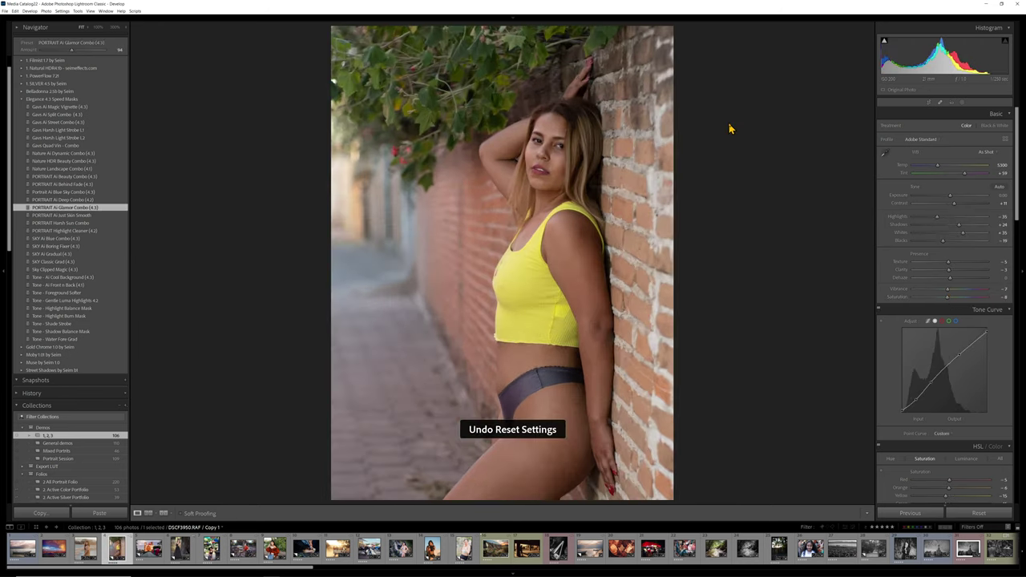